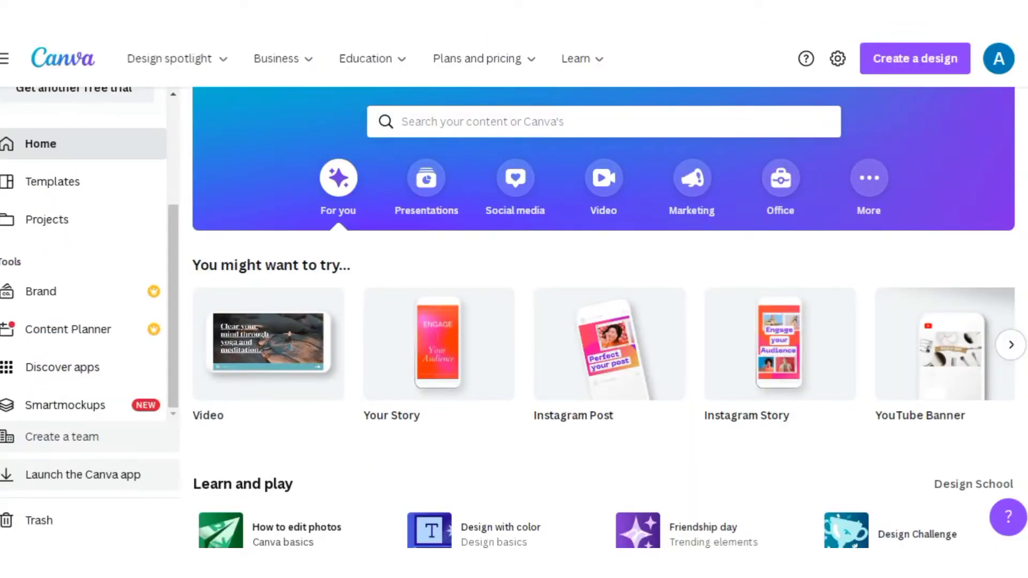
- Look over the home page's design suggestions, learning section and recent designs
mouse_move(396, 66)
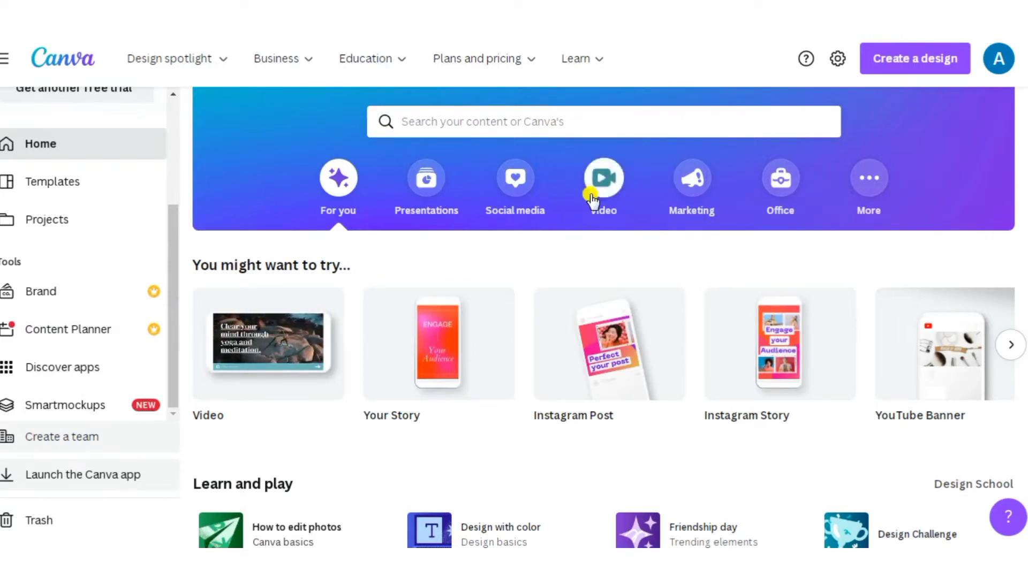
scroll(974, 218, "down", 8)
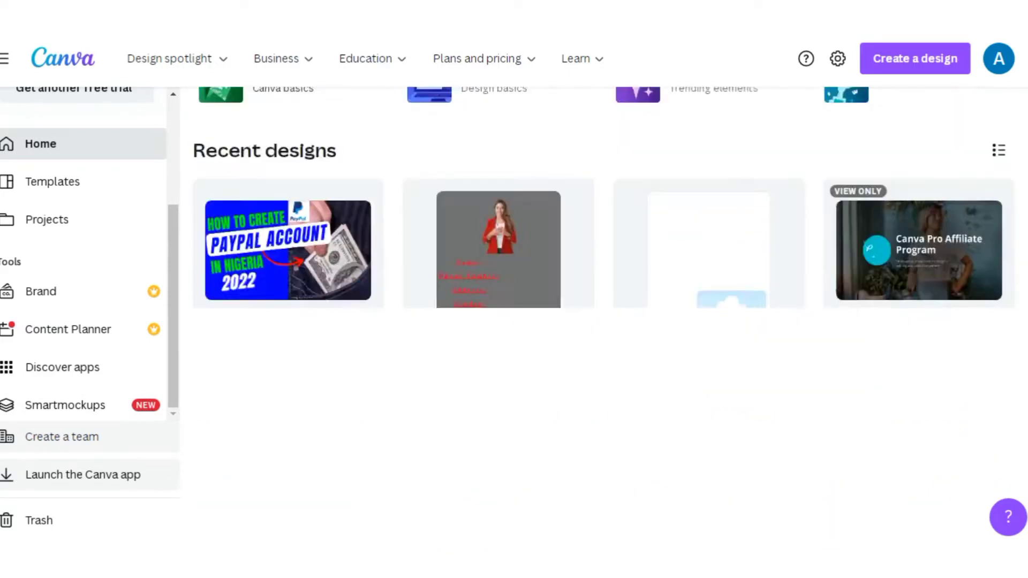
scroll(602, 302, "down", 4)
scroll(603, 321, "up", 8)
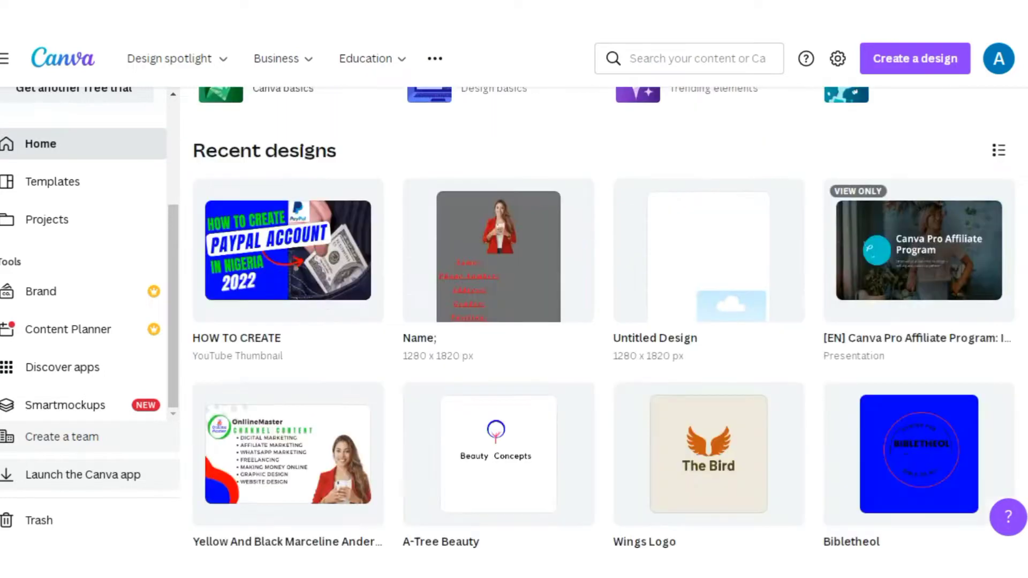
scroll(603, 321, "up", 8)
scroll(603, 321, "up", 2)
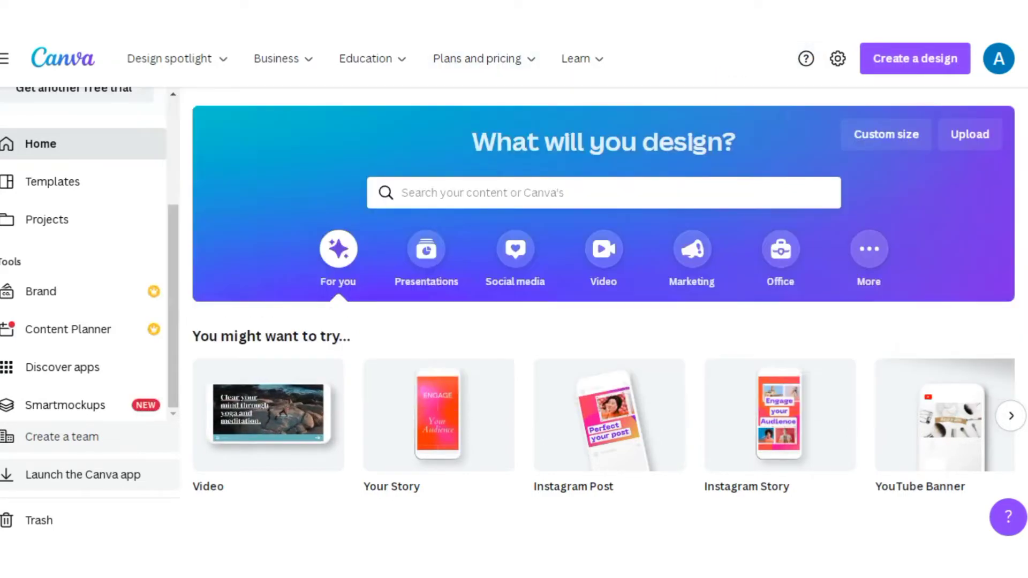
mouse_move(465, 64)
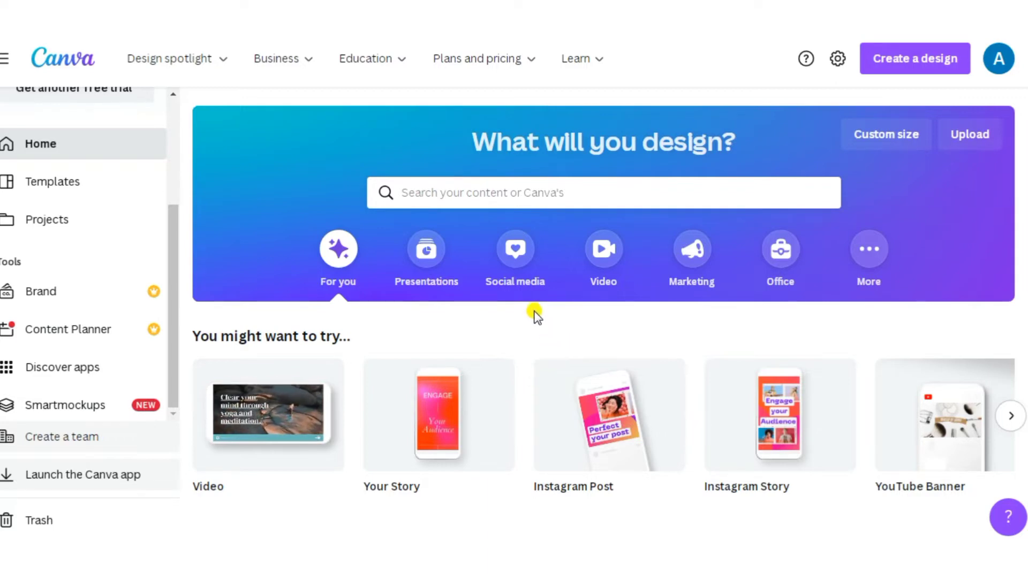
scroll(631, 344, "down", 5)
scroll(604, 322, "up", 5)
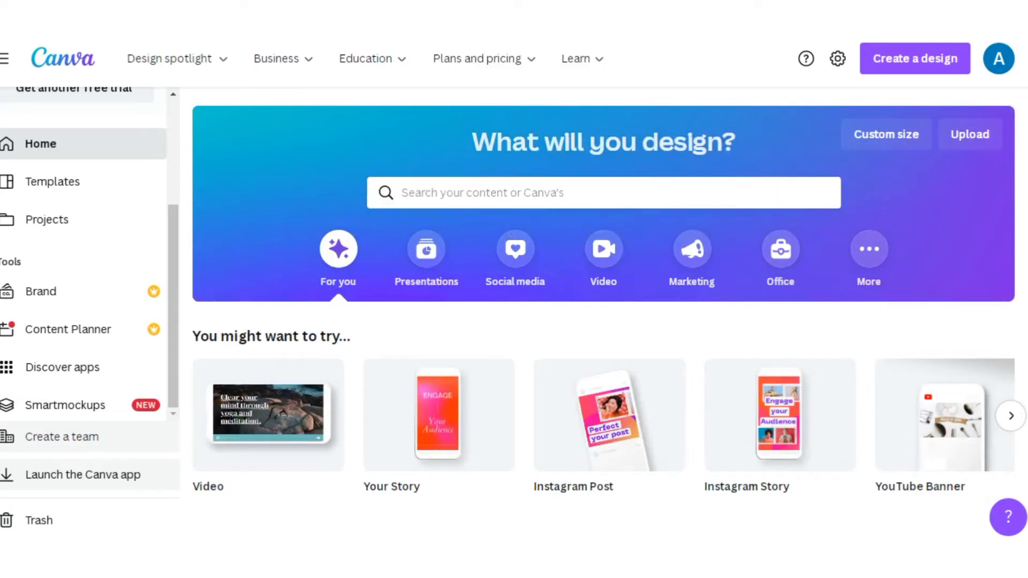
scroll(604, 321, "down", 5)
scroll(604, 322, "up", 5)
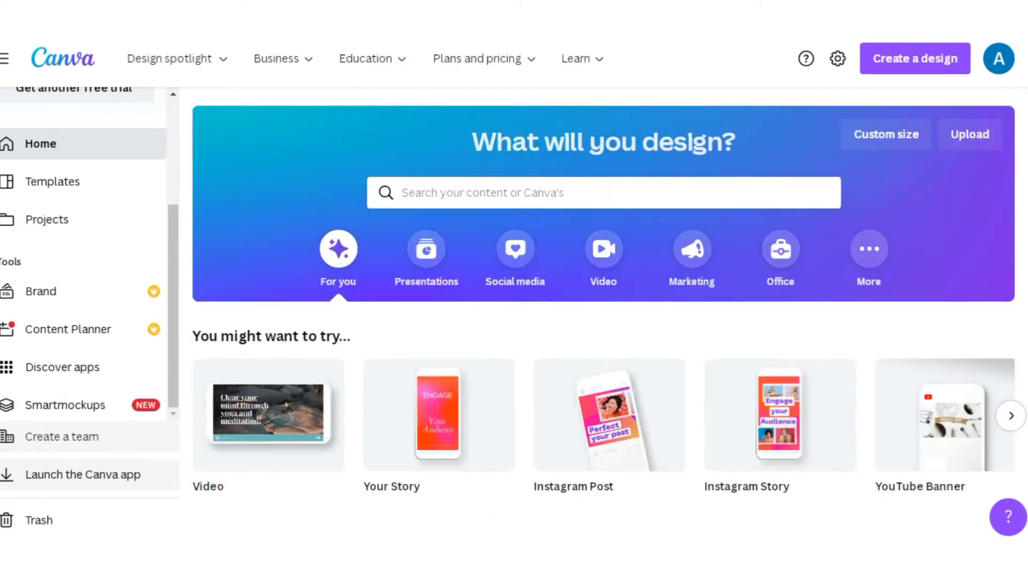
scroll(604, 321, "down", 5)
scroll(604, 321, "up", 5)
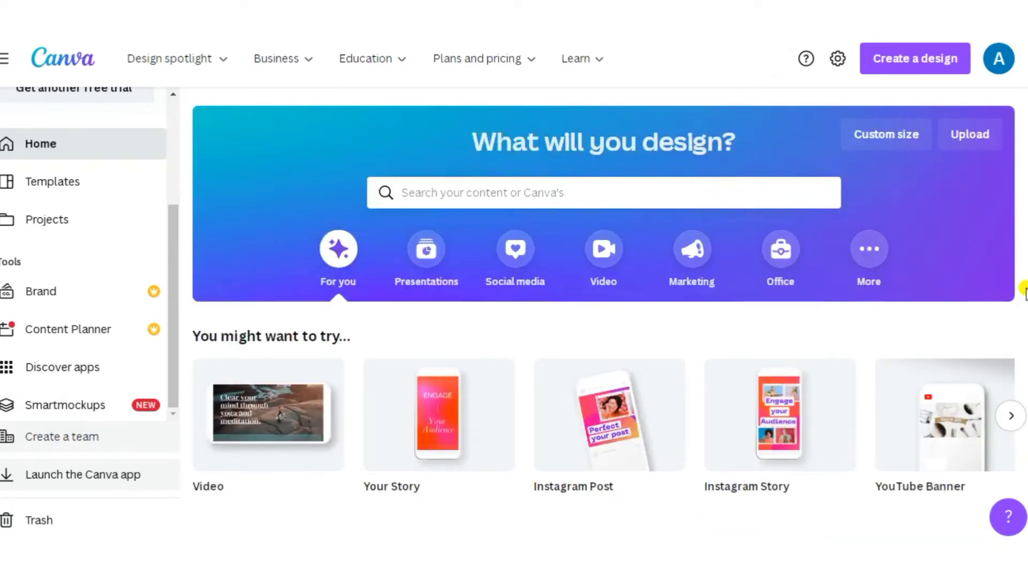
scroll(604, 322, "down", 5)
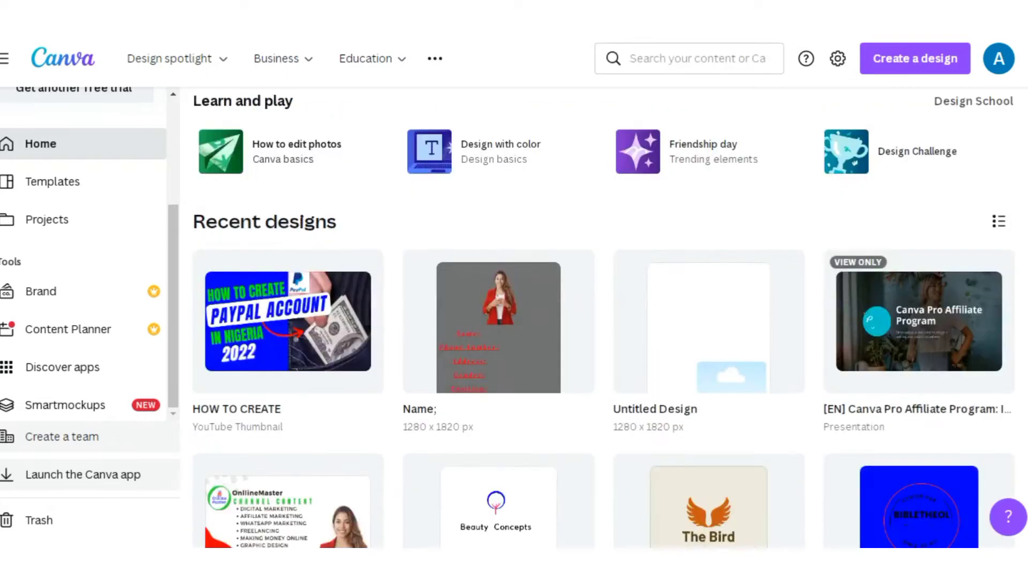
scroll(604, 321, "down", 8)
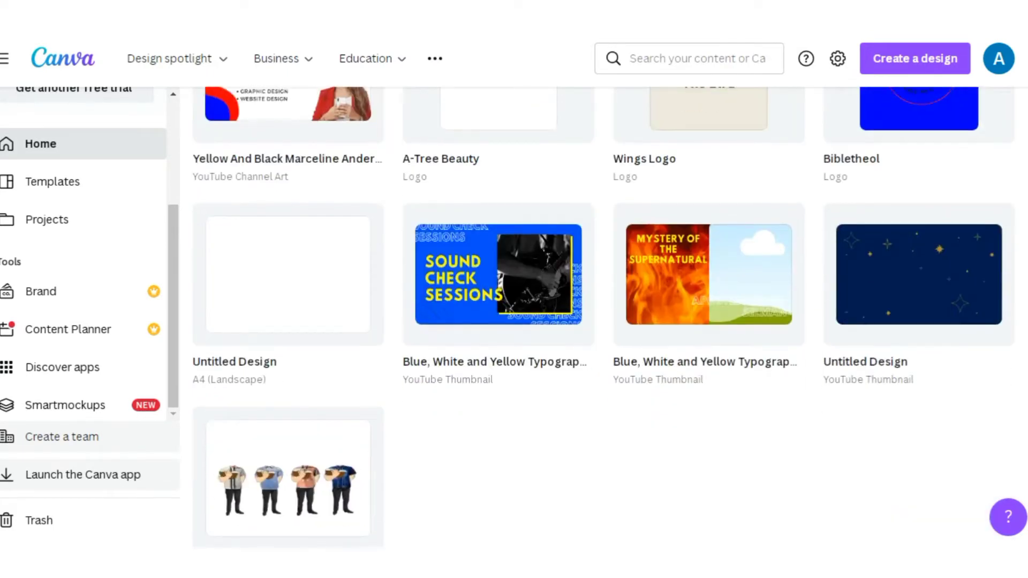
scroll(604, 321, "down", 3)
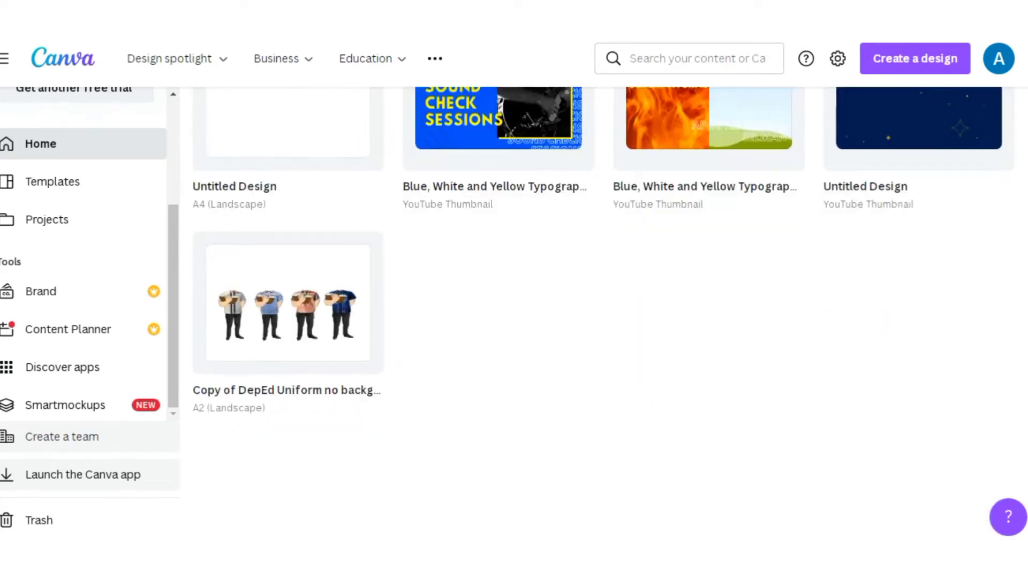
scroll(604, 321, "up", 7)
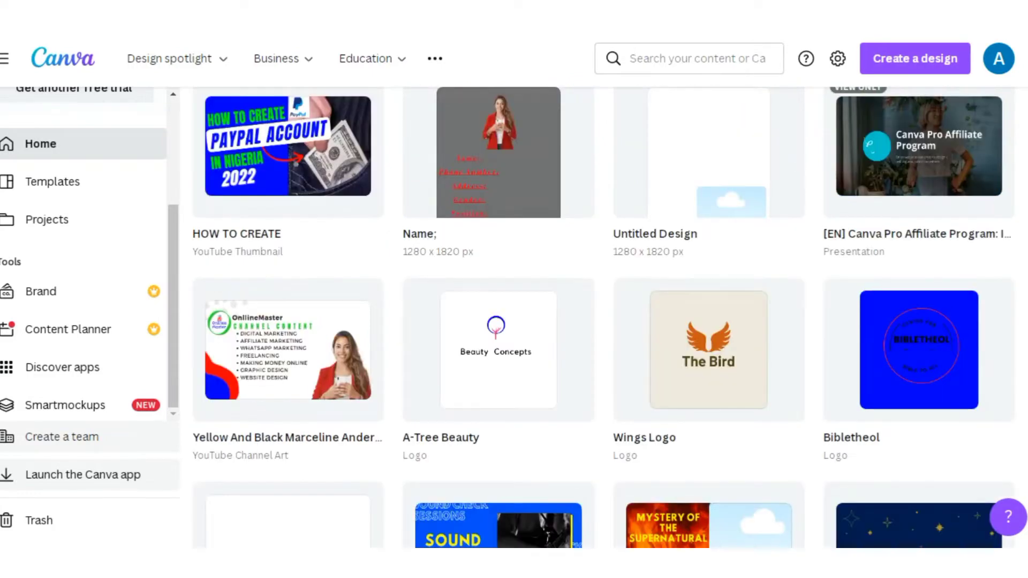
scroll(604, 322, "up", 8)
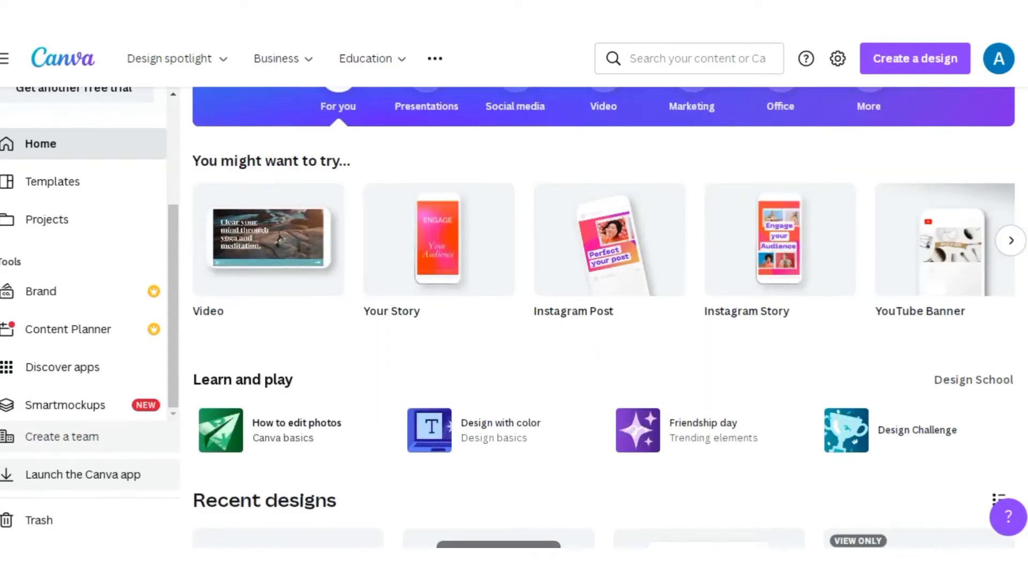
scroll(604, 321, "up", 3)
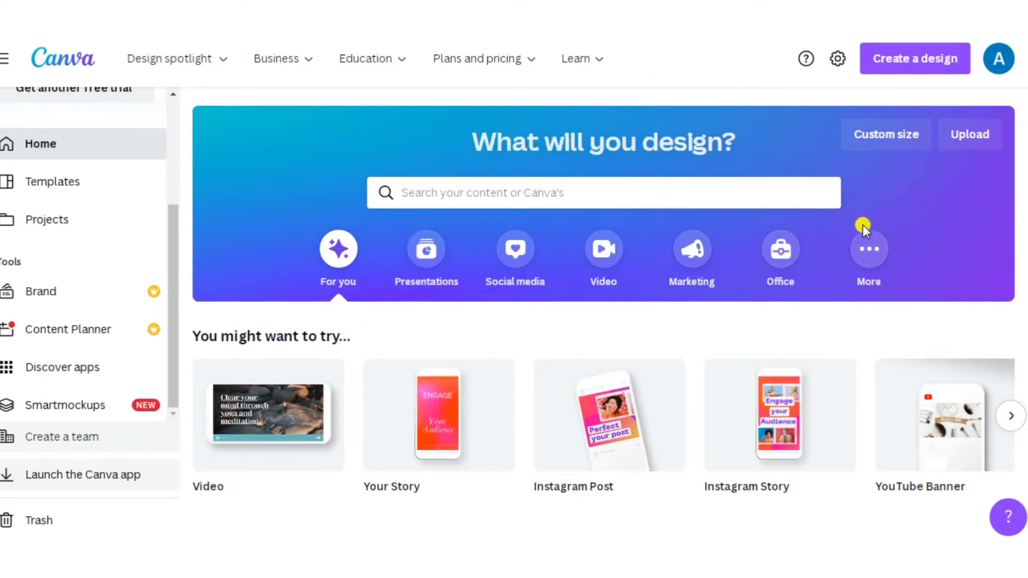
scroll(603, 321, "down", 7)
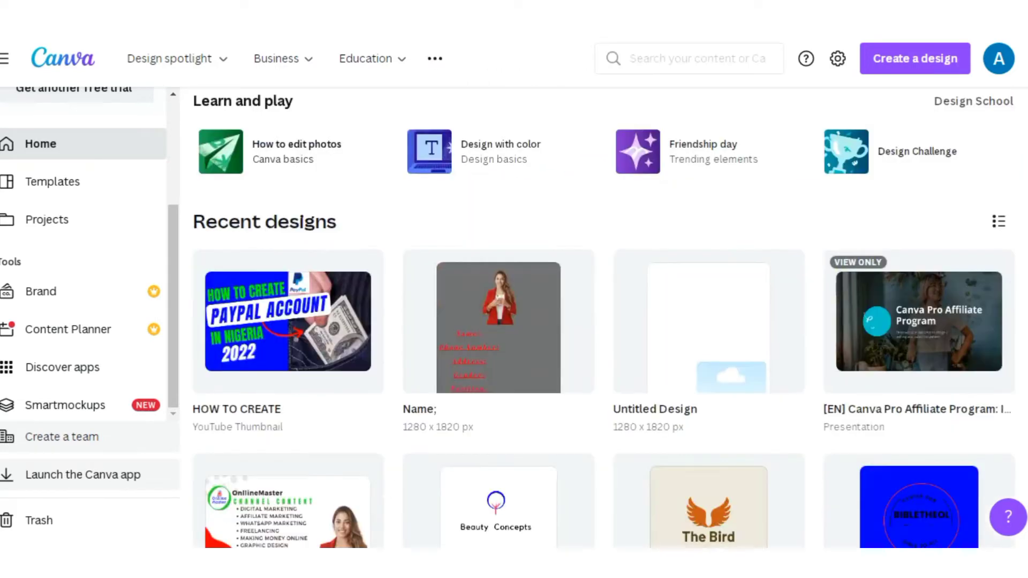
scroll(603, 321, "down", 5)
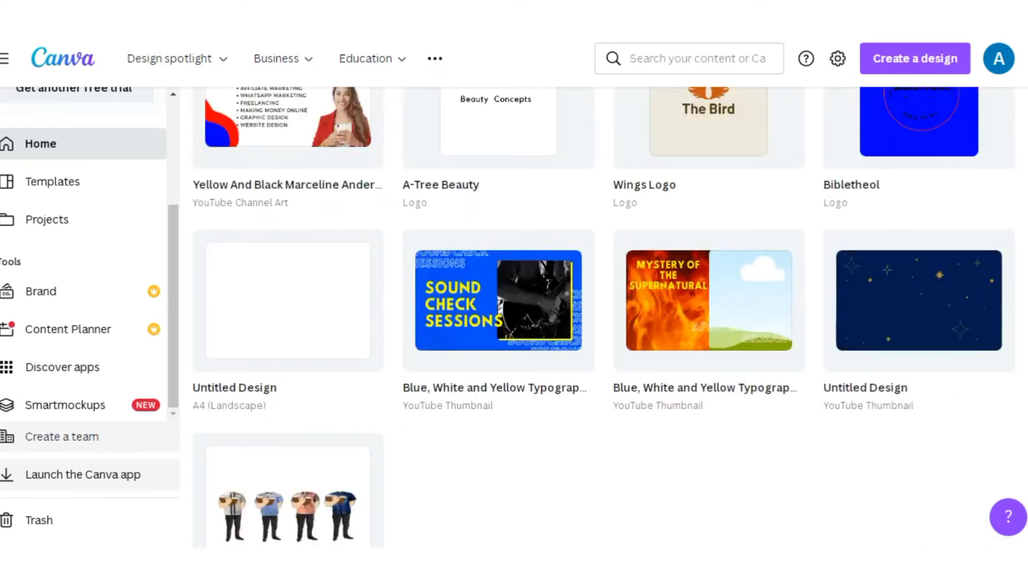
scroll(604, 321, "up", 5)
- Show the More design category and browse its template groups, such as Infographics, Photo Collages and Desktop Wallpapers
scroll(603, 322, "up", 5)
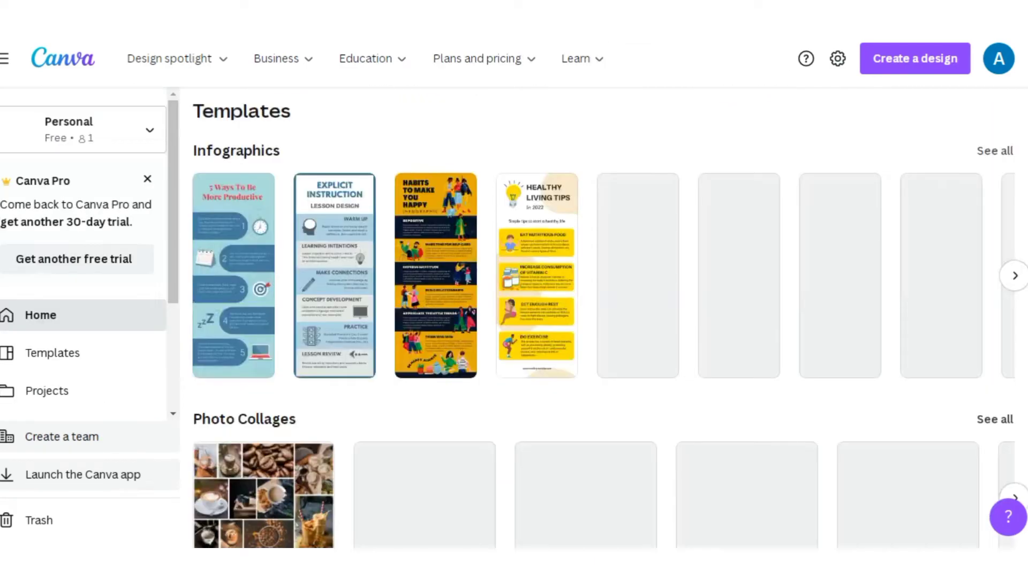
scroll(603, 321, "down", 6)
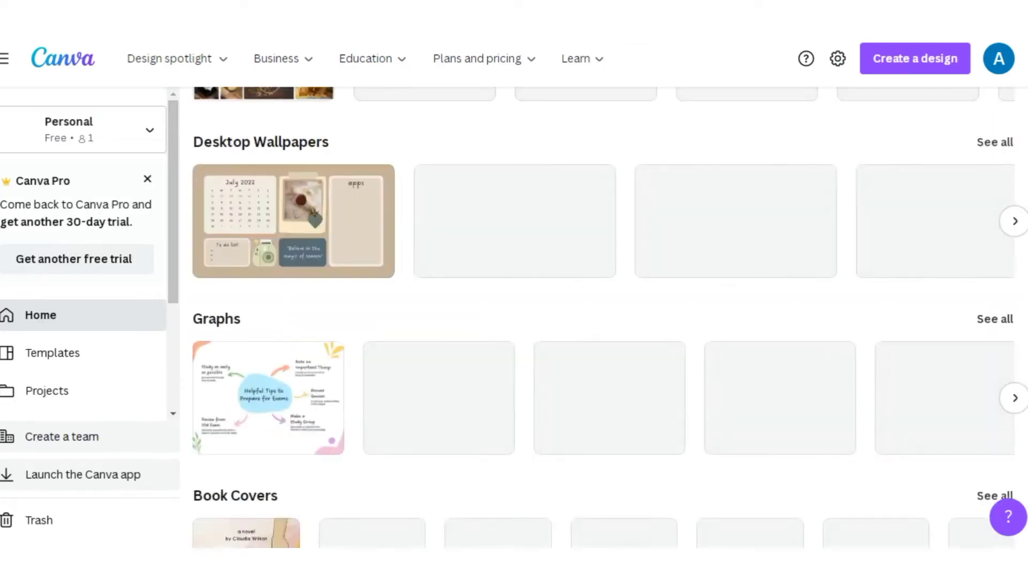
scroll(718, 190, "up", 5)
scroll(718, 190, "up", 4)
- Search the templates for "e-book"
left_click(718, 190)
type("e")
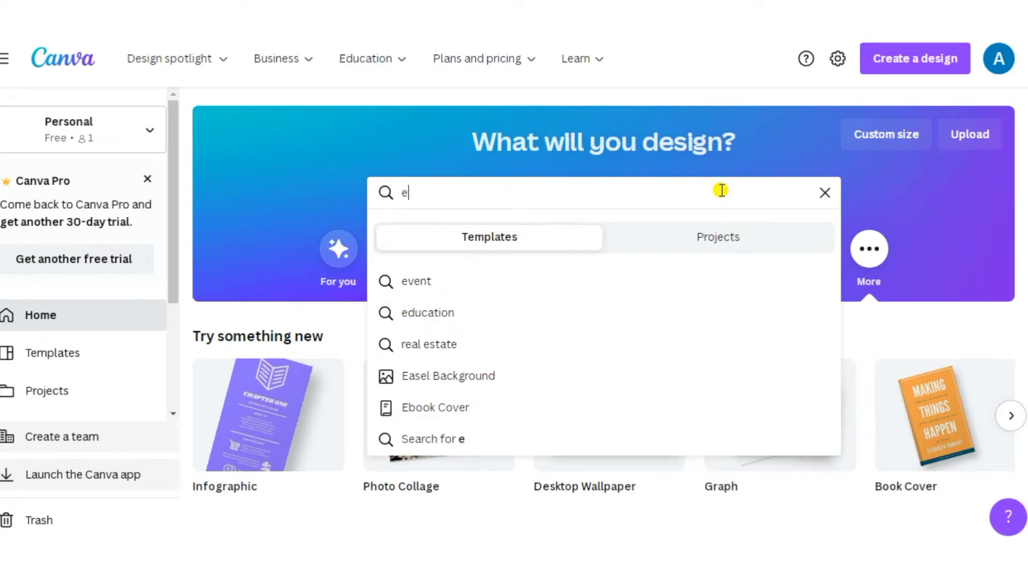
type("-")
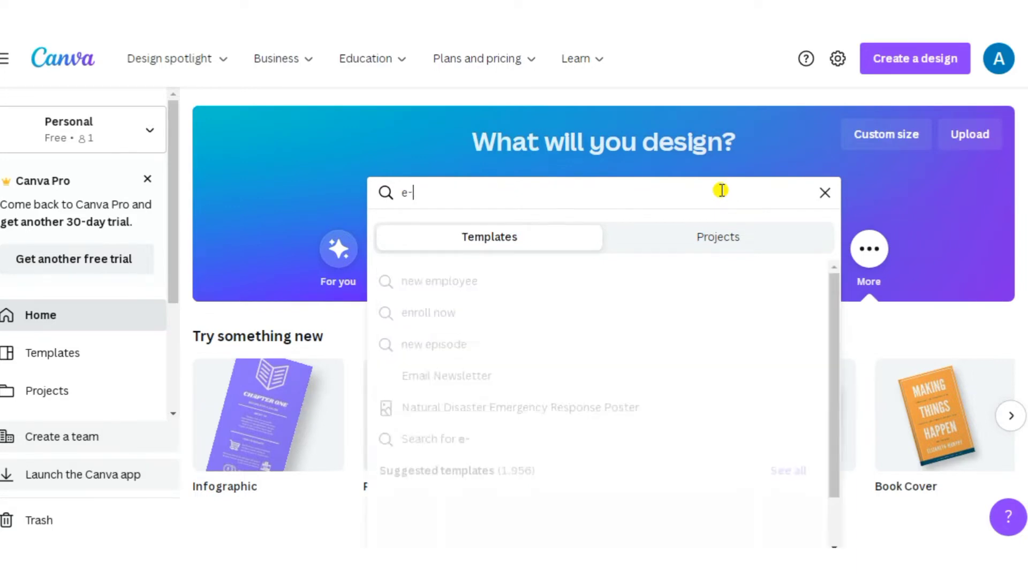
type("boo")
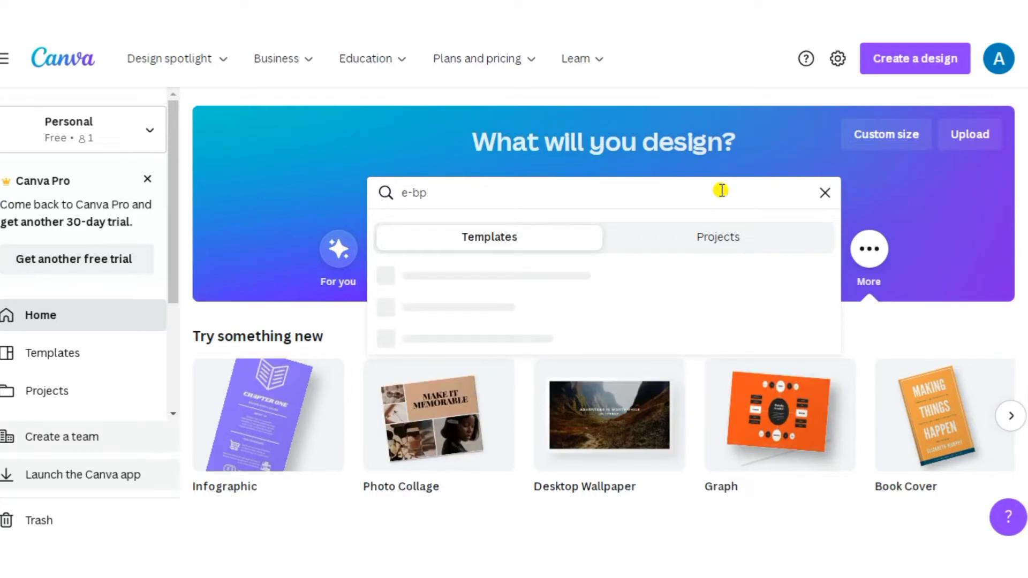
type("k")
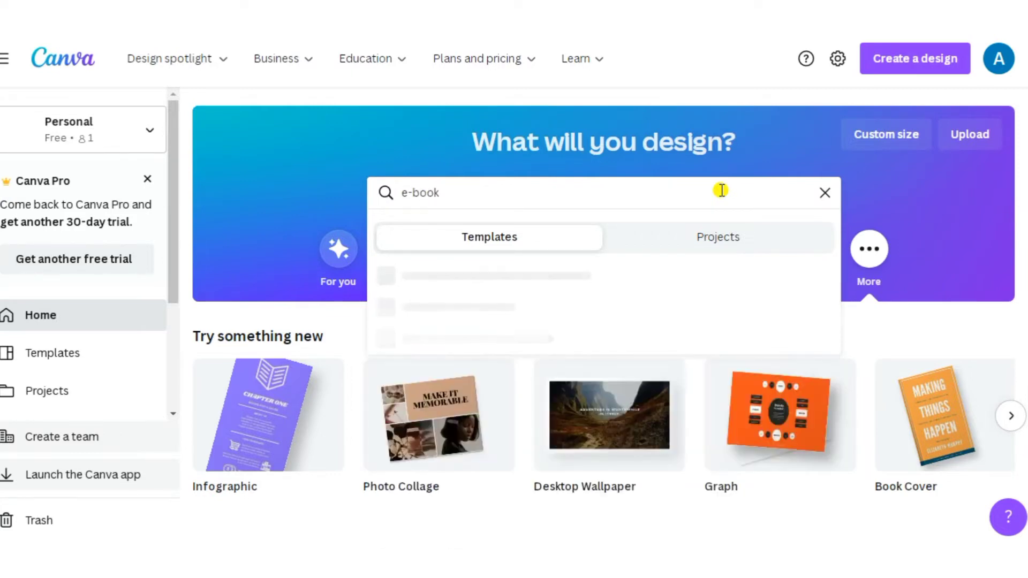
key("Return")
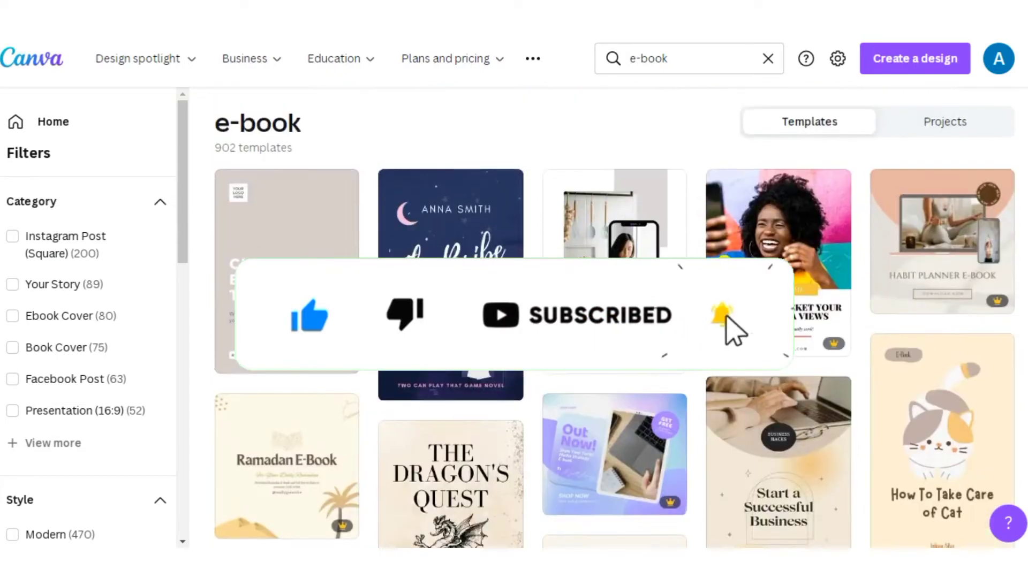
- Browse the e-book templates, open the "20 E-Book Recipes" cover for editing and dismiss the Share and download notice
scroll(666, 256, "down", 6)
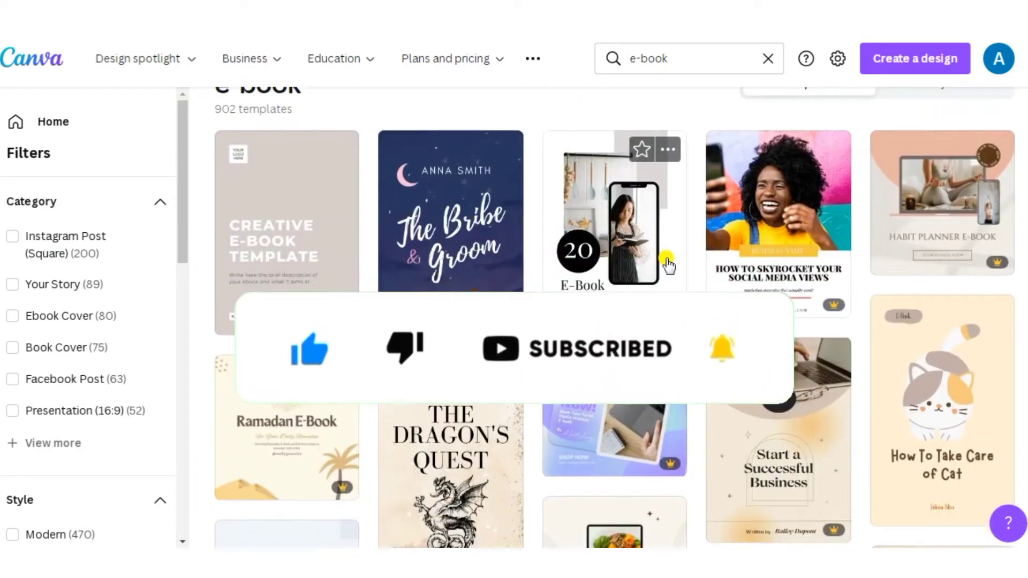
scroll(666, 263, "down", 3)
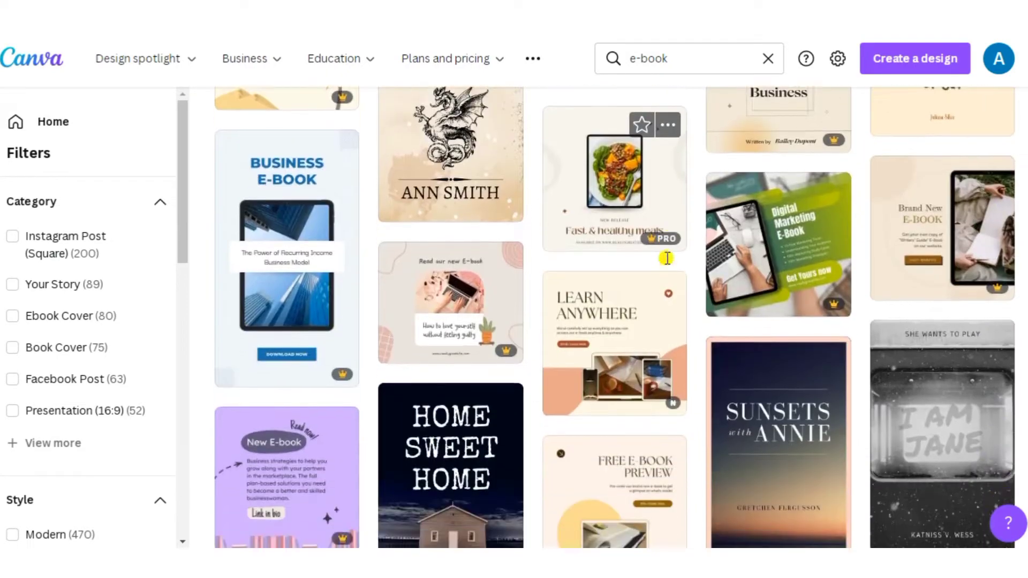
scroll(666, 263, "down", 5)
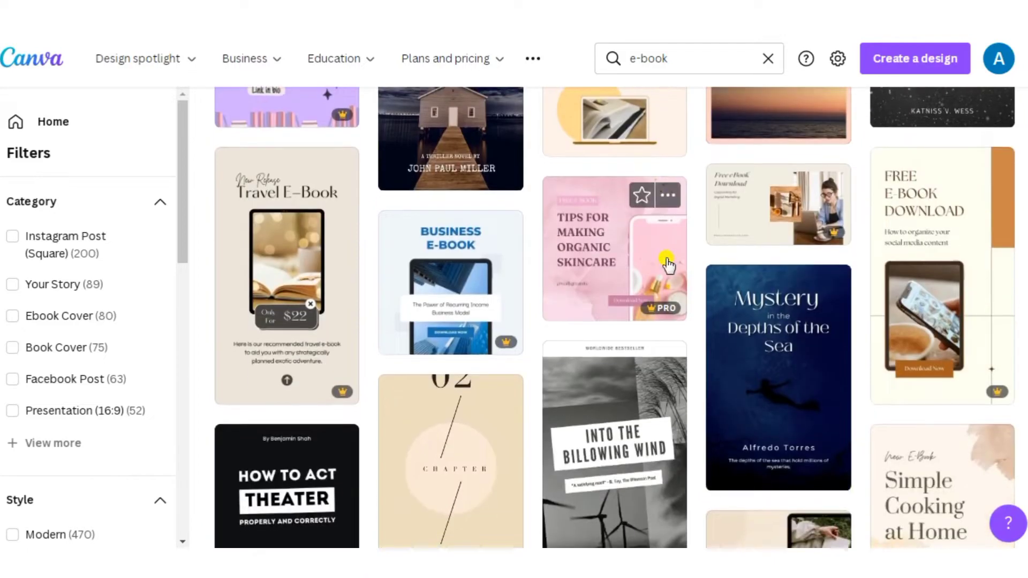
scroll(667, 264, "down", 2)
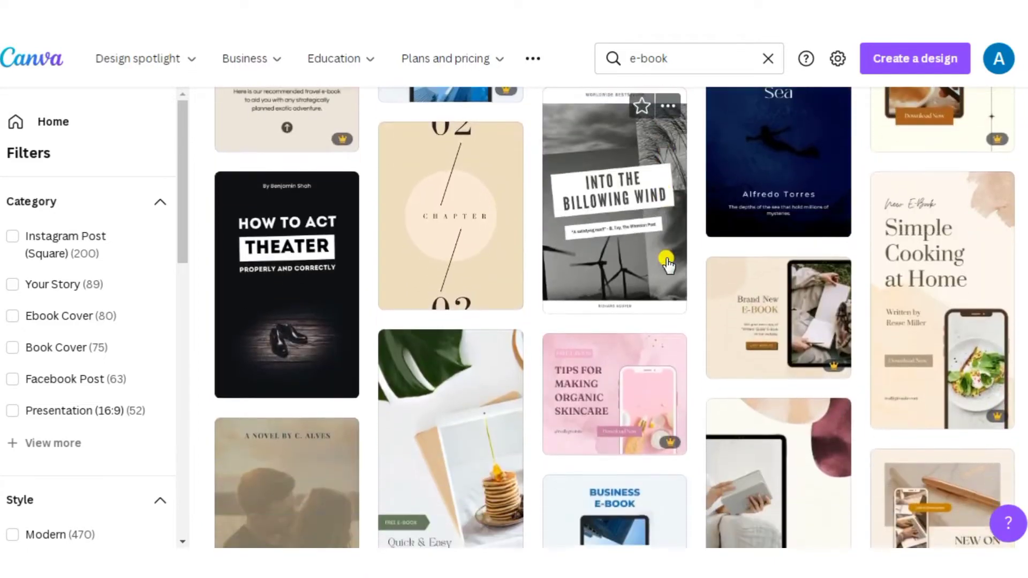
scroll(666, 261, "down", 6)
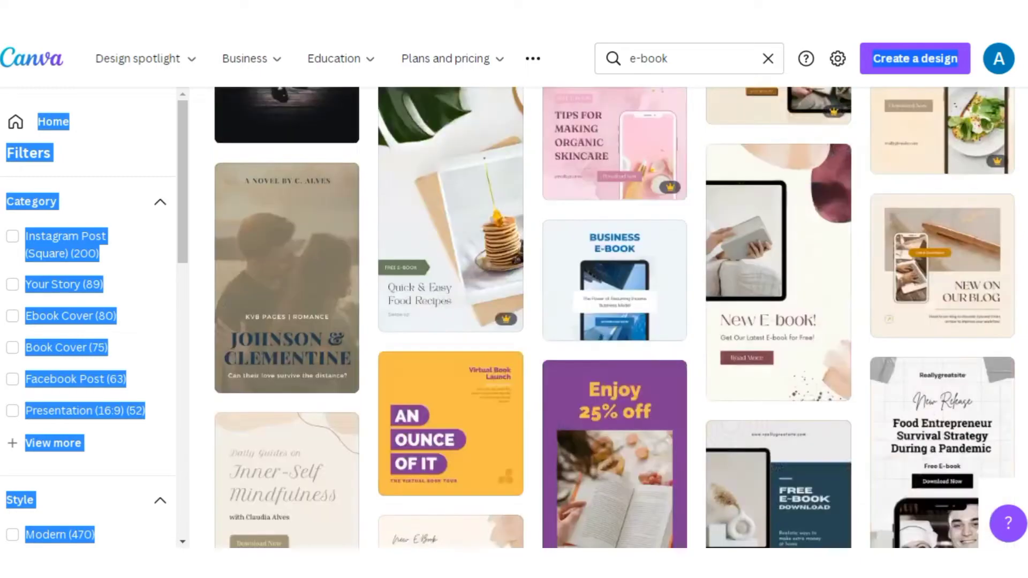
scroll(615, 318, "down", 15)
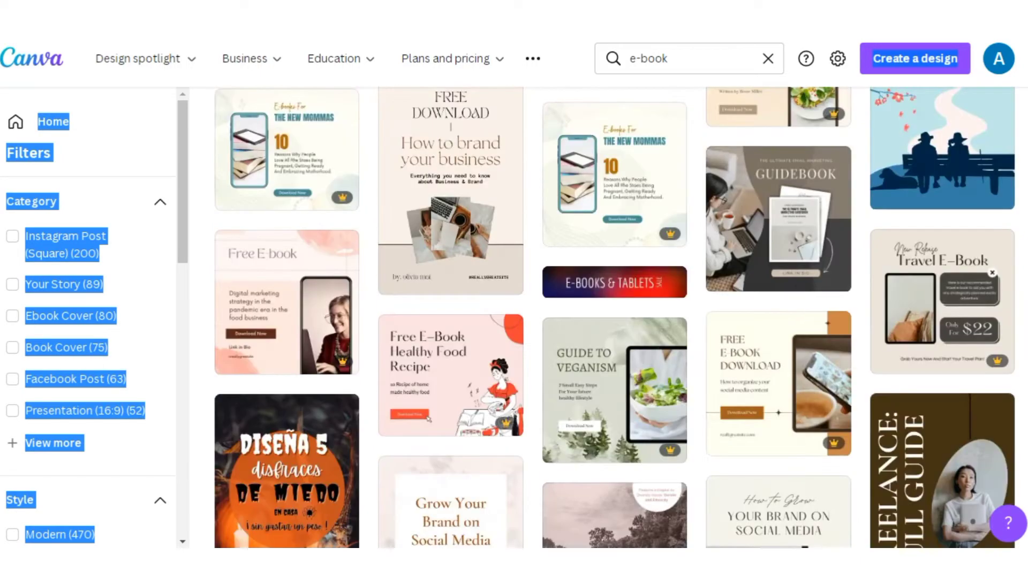
scroll(783, 159, "down", 10)
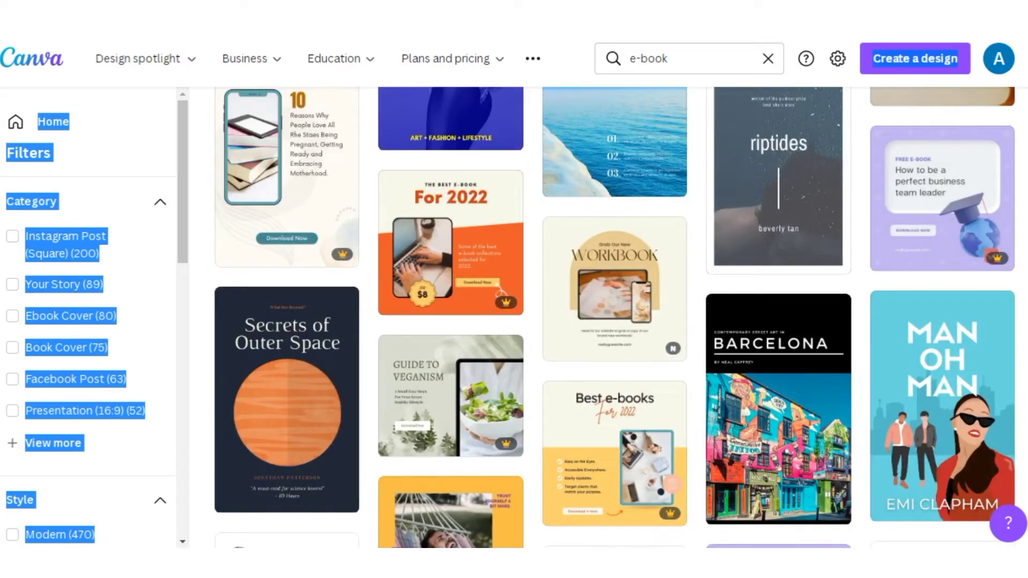
scroll(614, 318, "up", 20)
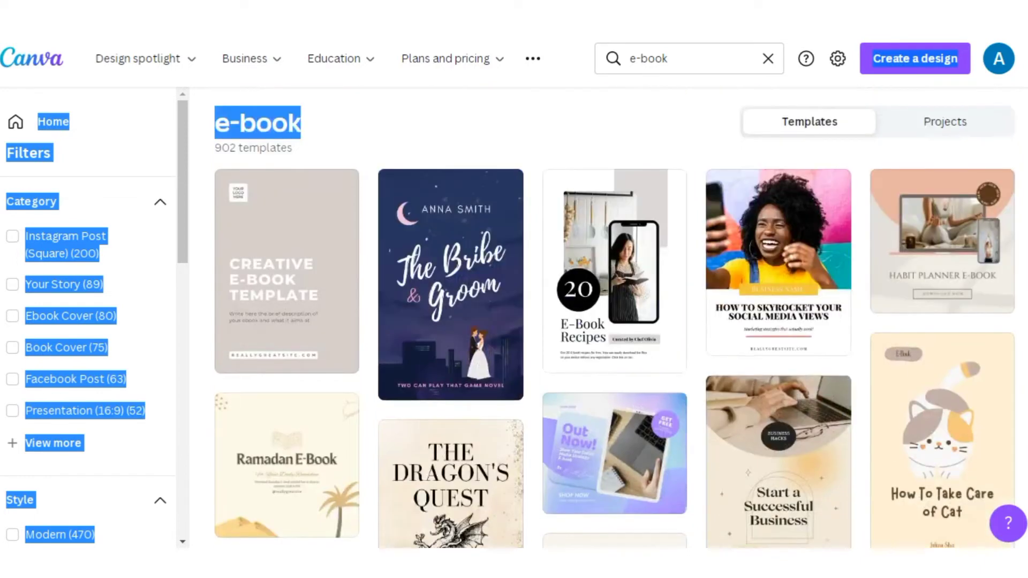
left_click(625, 212)
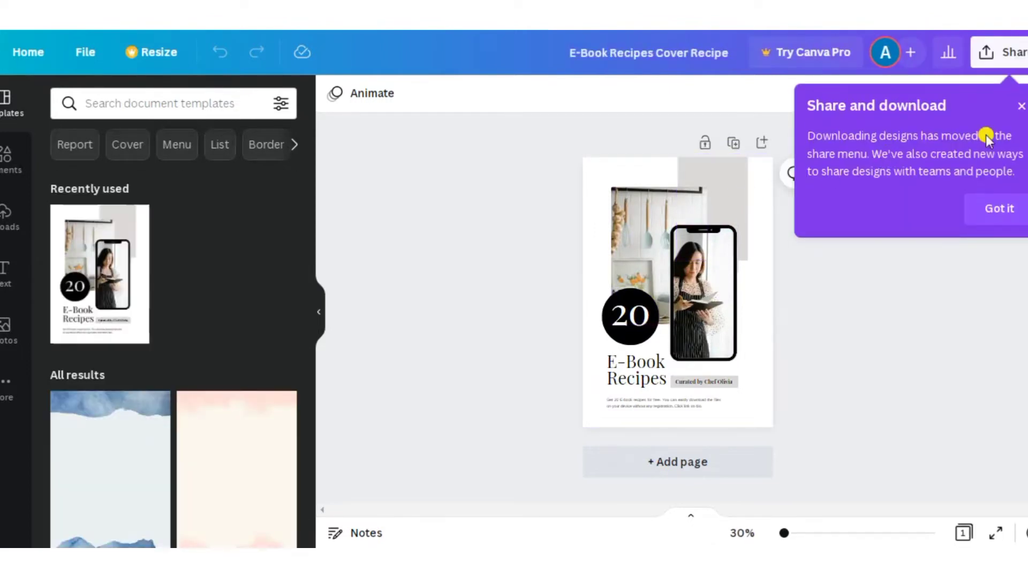
left_click(985, 134)
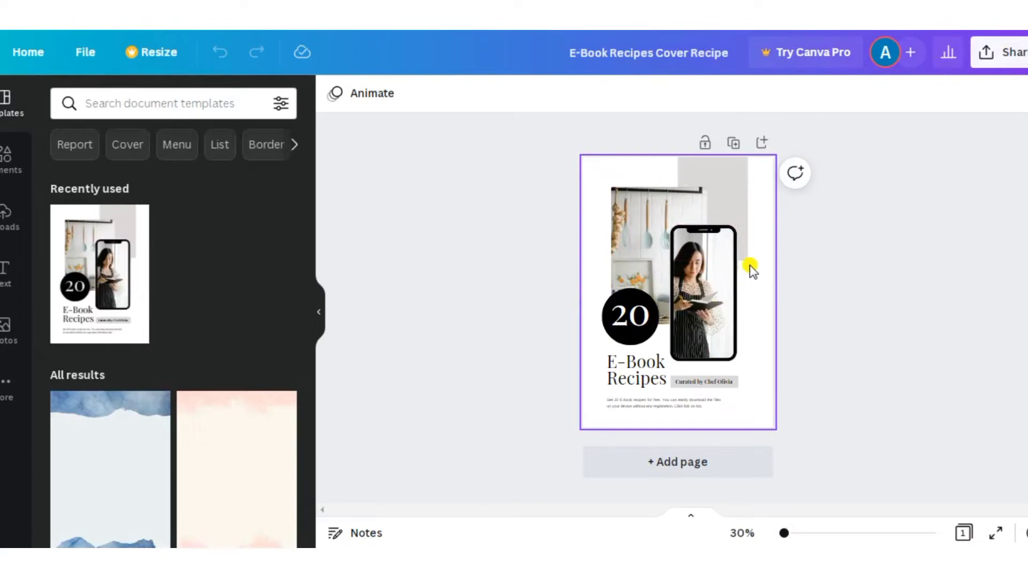
- Delete the kitchen photo from its frame on the recipe cover, behind the phone image
left_click(671, 214)
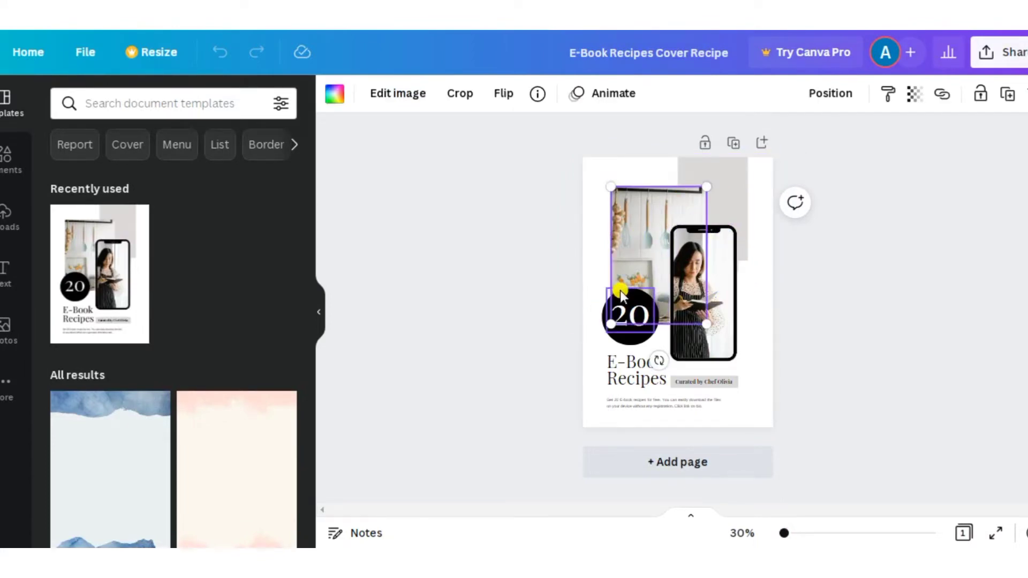
key("Delete")
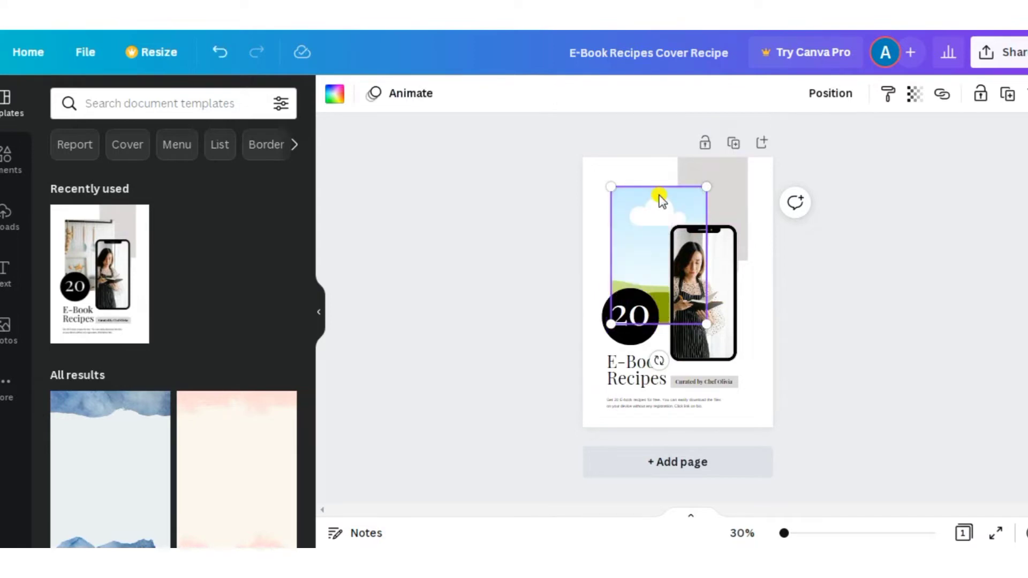
- Delete the empty photo frame, the grey rectangle behind it and the phone mockup with its photo from the cover
key("Delete")
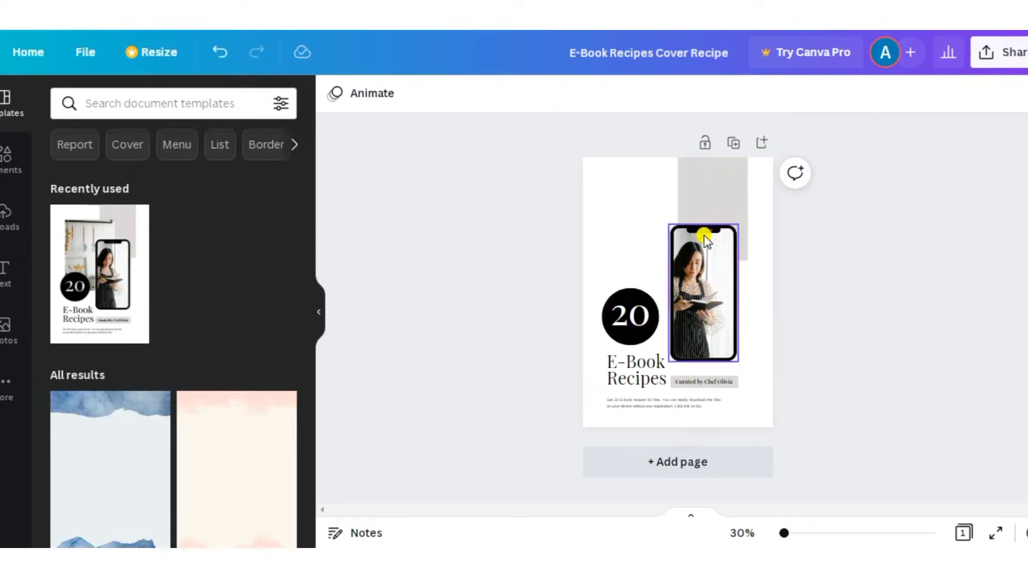
left_click(720, 198)
key("Delete")
left_click(684, 271)
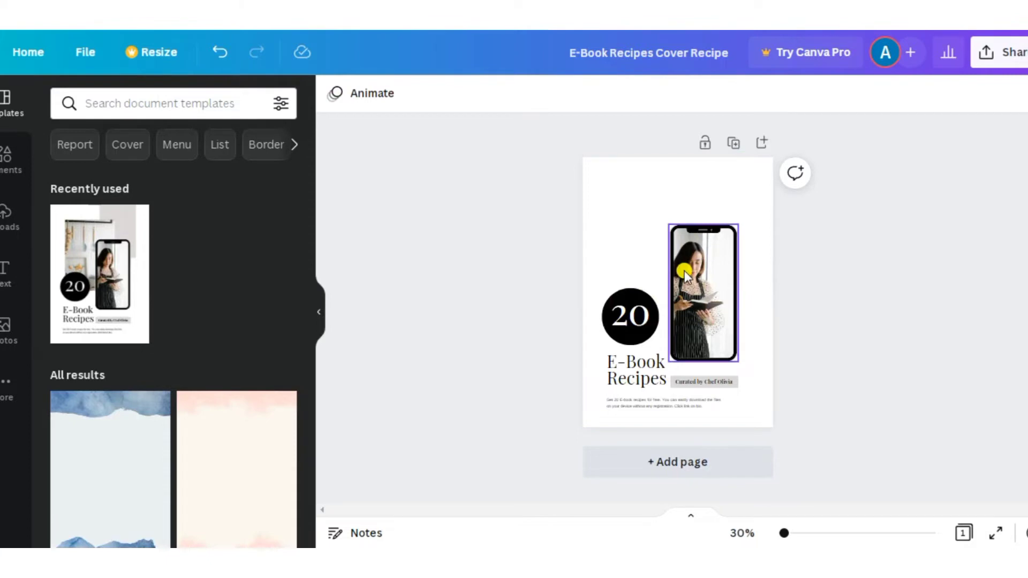
key("Delete")
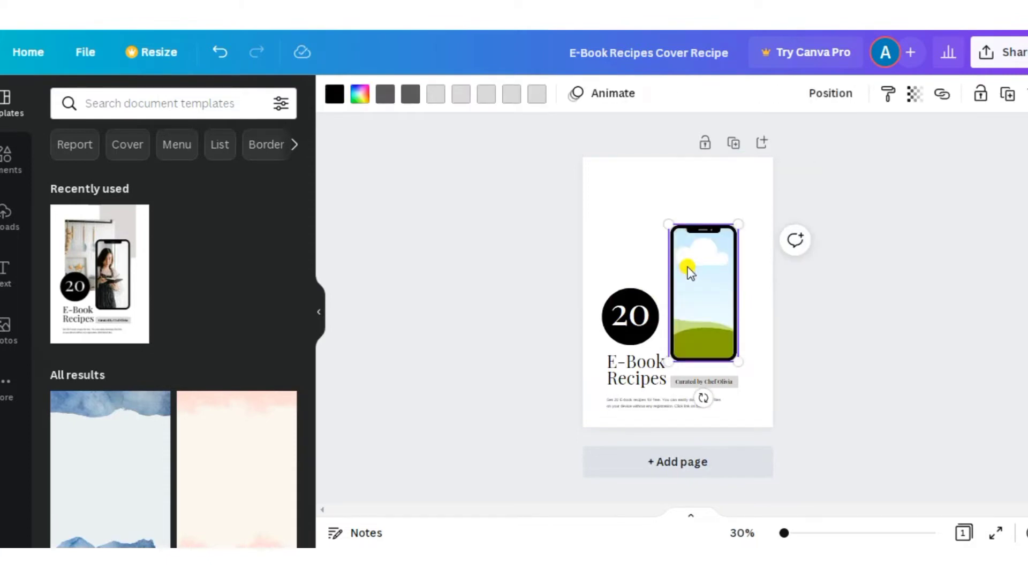
key("Delete")
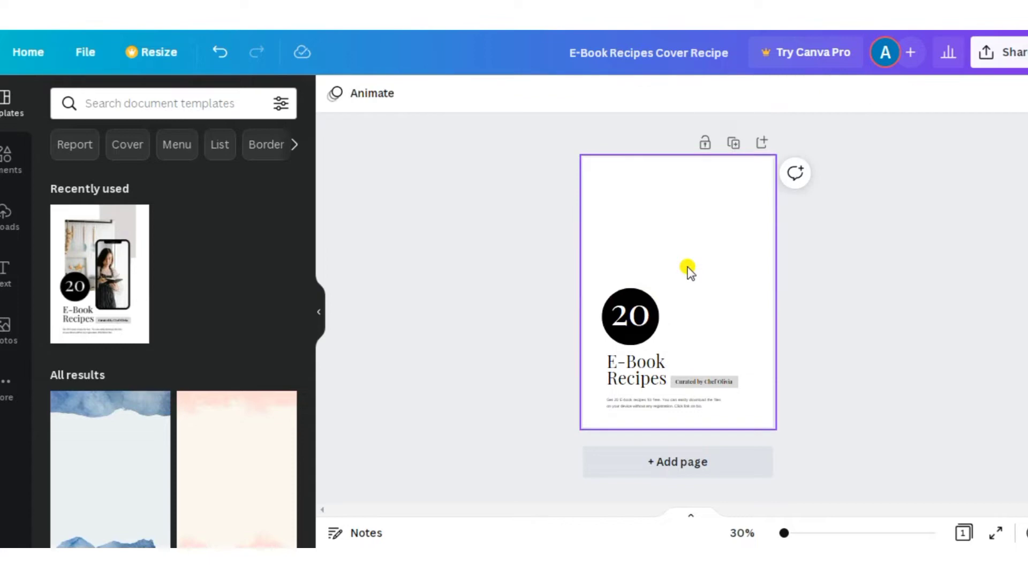
- Delete the number 20 and the black circle behind it from the cover
left_click(647, 316)
key("Delete")
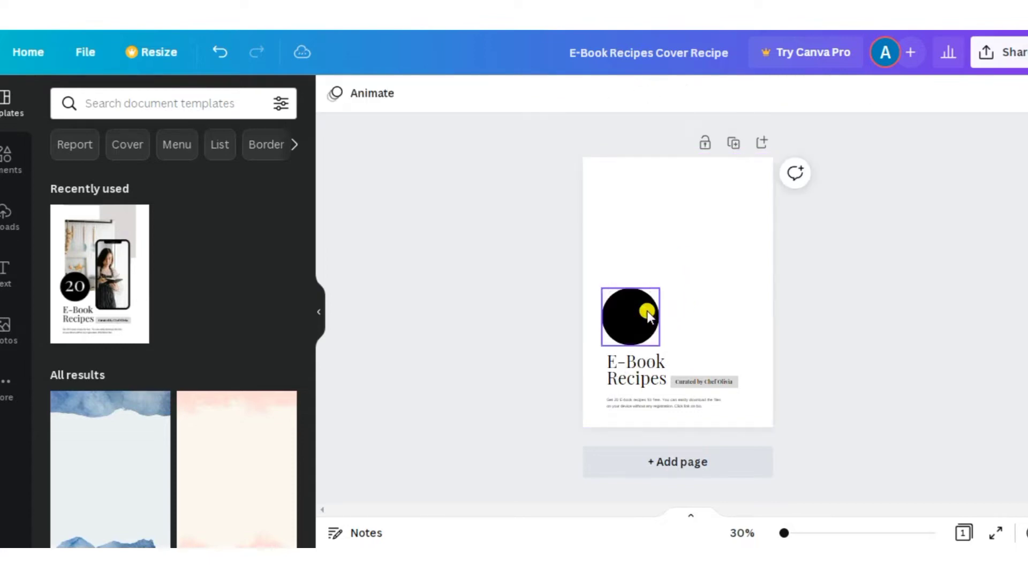
left_click(635, 319)
key("Delete")
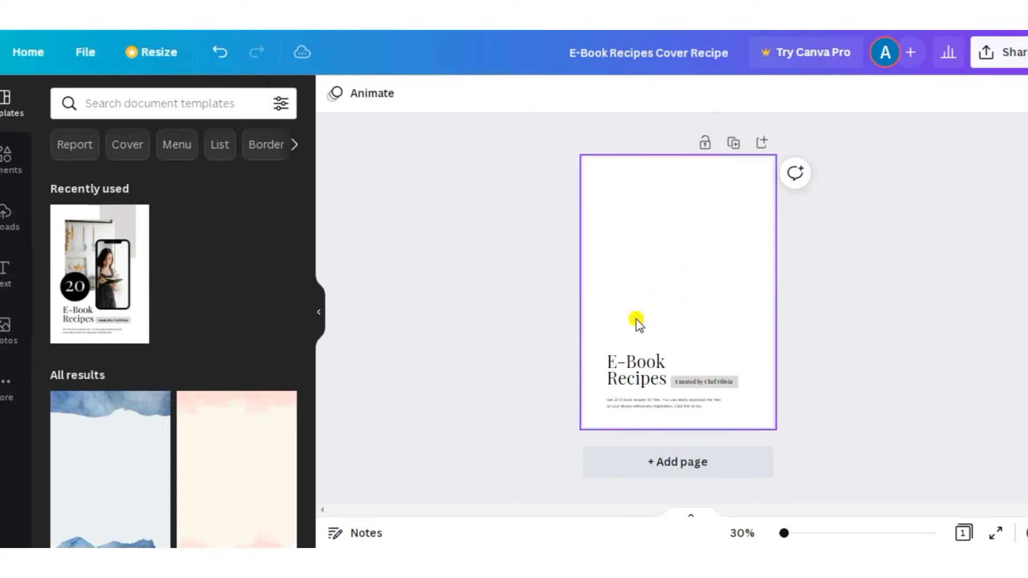
- Move the "E-Book Recipes" title to the upper part of the cover and replace its text with "AFFILIATE MARKETING SUCCESS"
left_click_drag(635, 364, 670, 282)
double_click(690, 221)
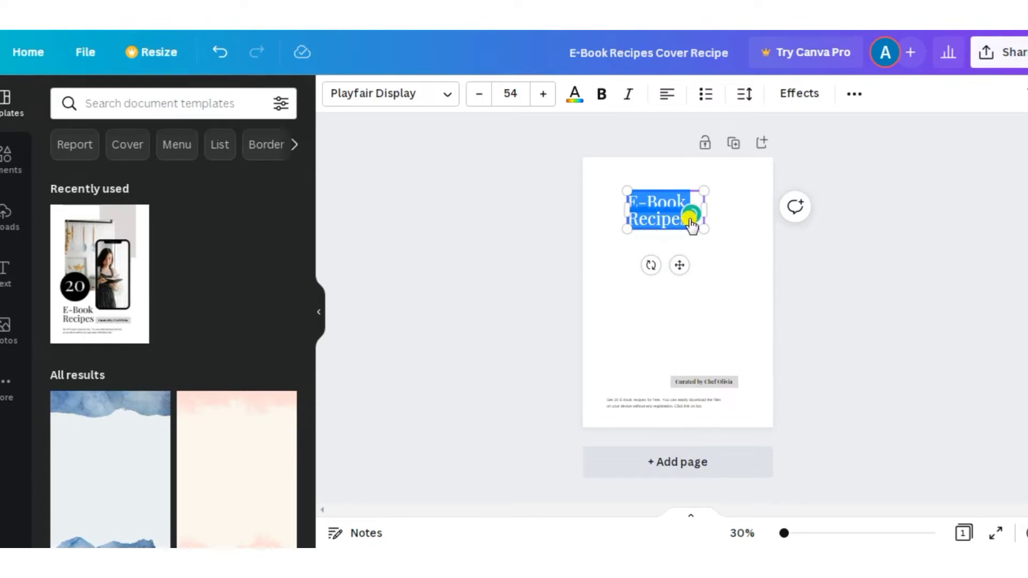
type("AFT")
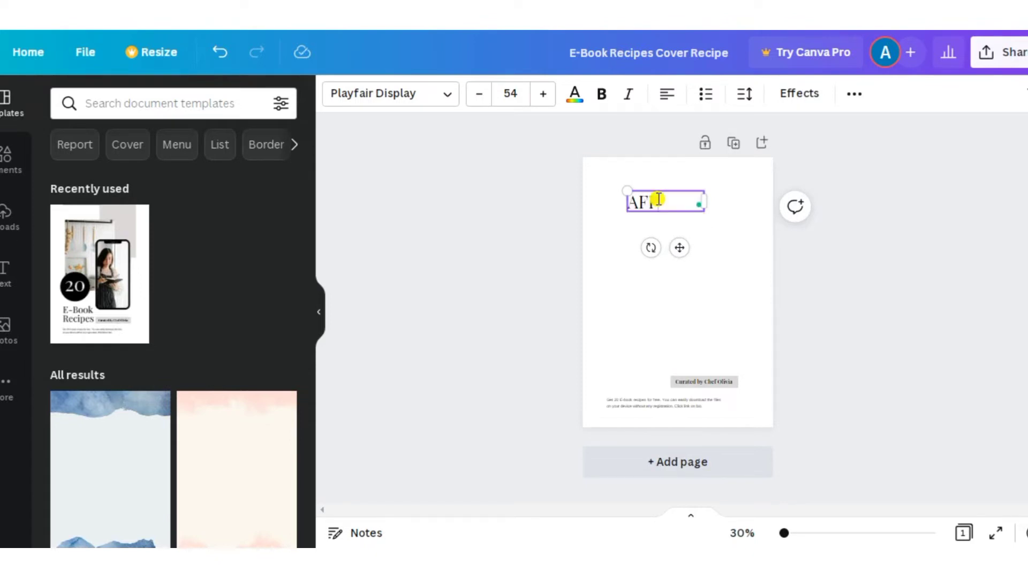
type("E ")
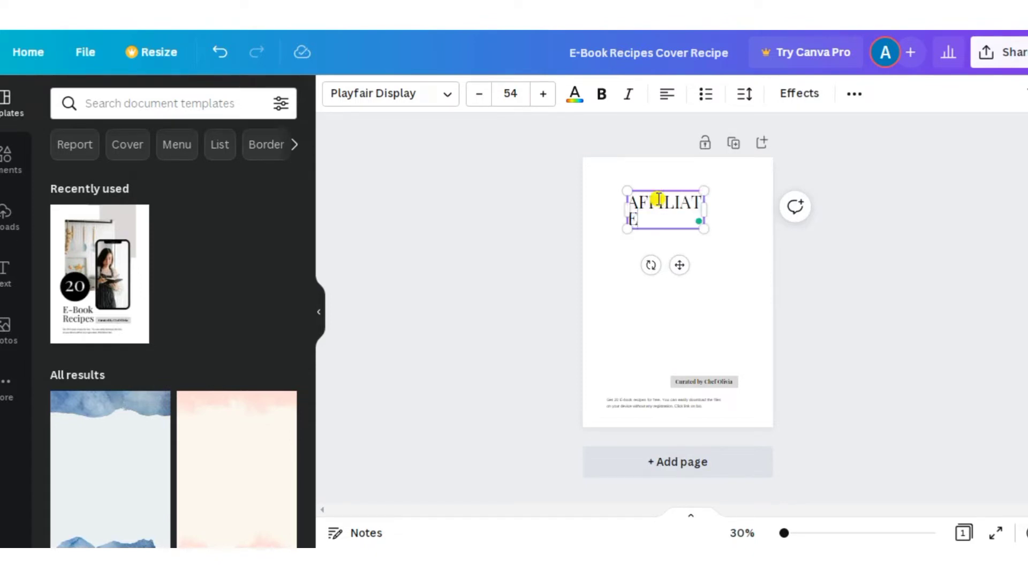
type("MAEK")
key("BackSpace")
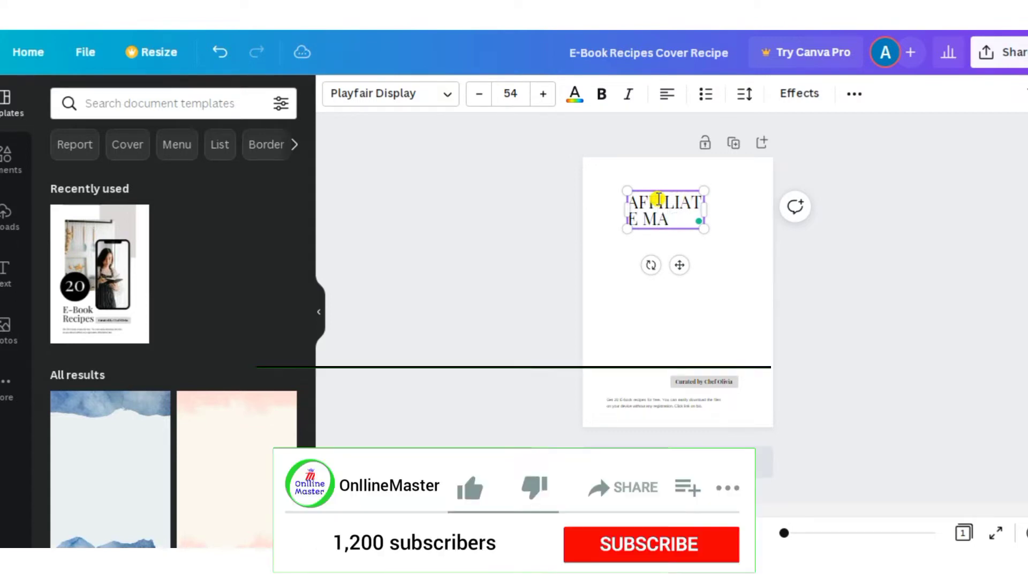
type("RKET")
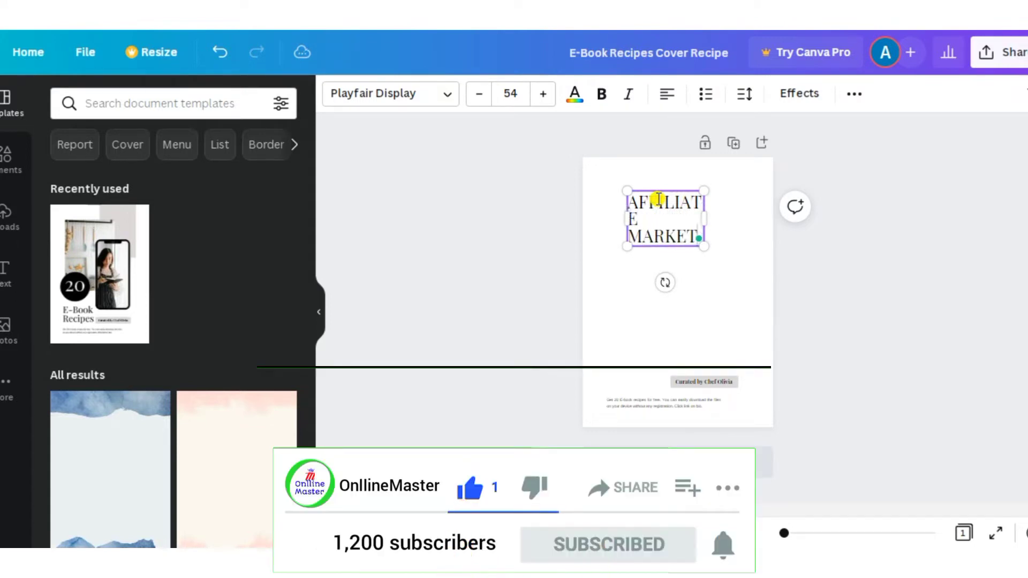
type("ING")
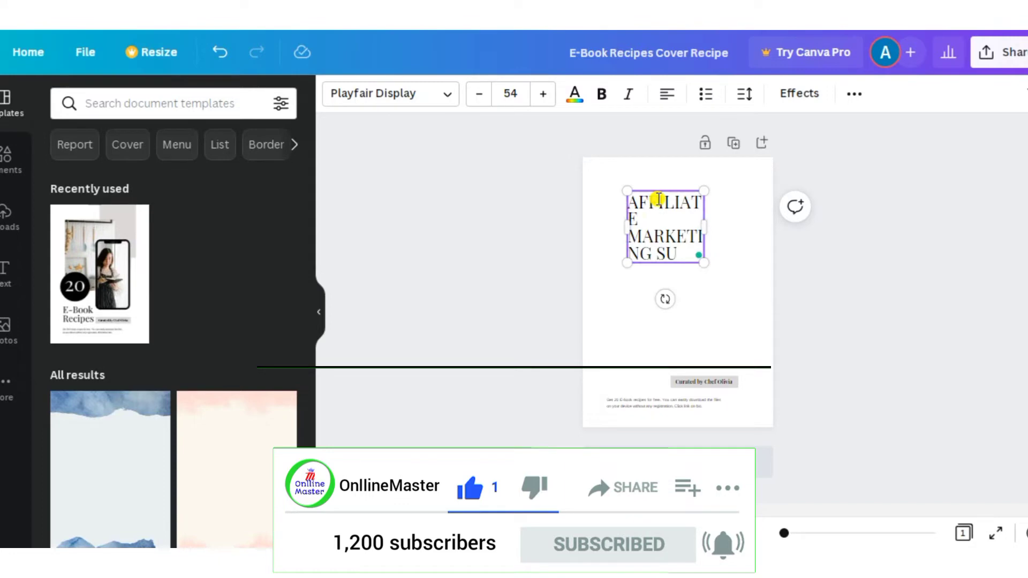
type("SUCCESS")
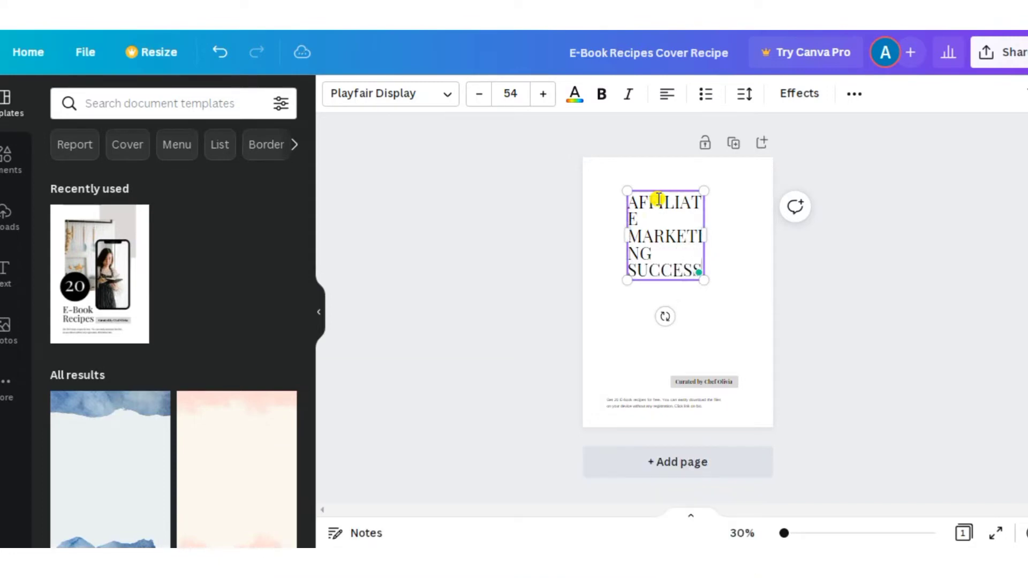
left_click(695, 284)
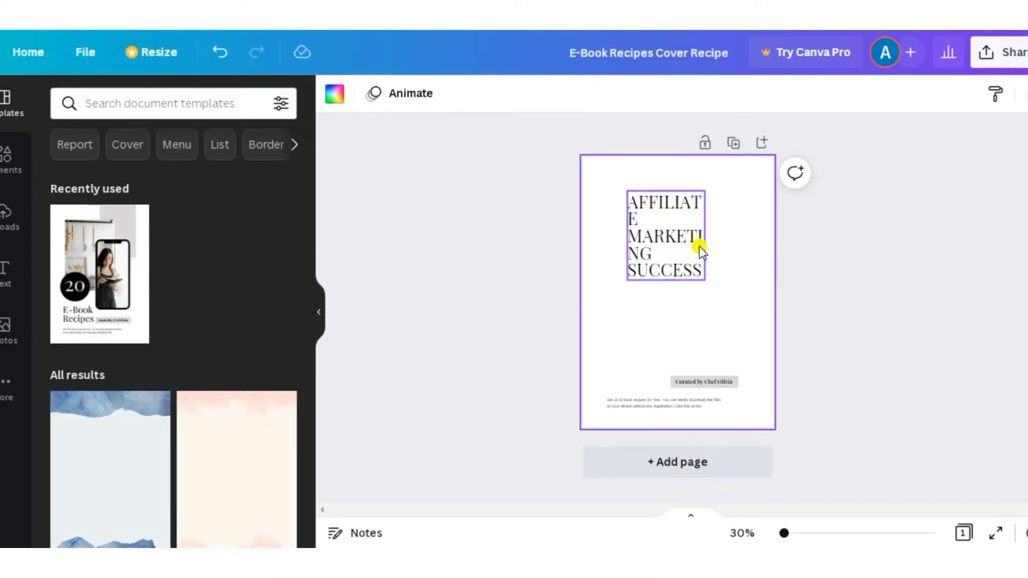
- Widen the title's text box so that each of its three words fits on a single line
left_click(702, 242)
left_click(890, 213)
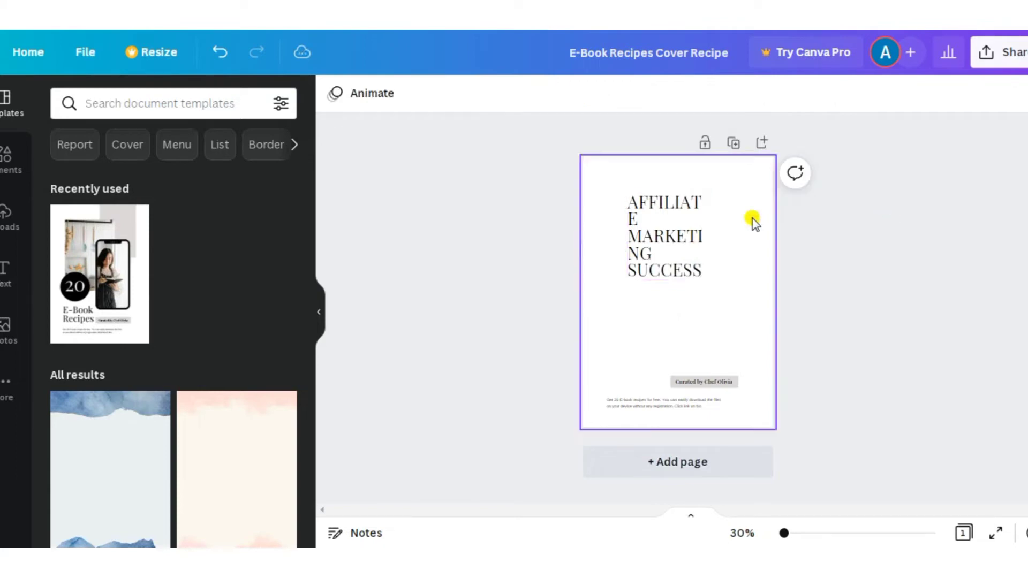
left_click(699, 231)
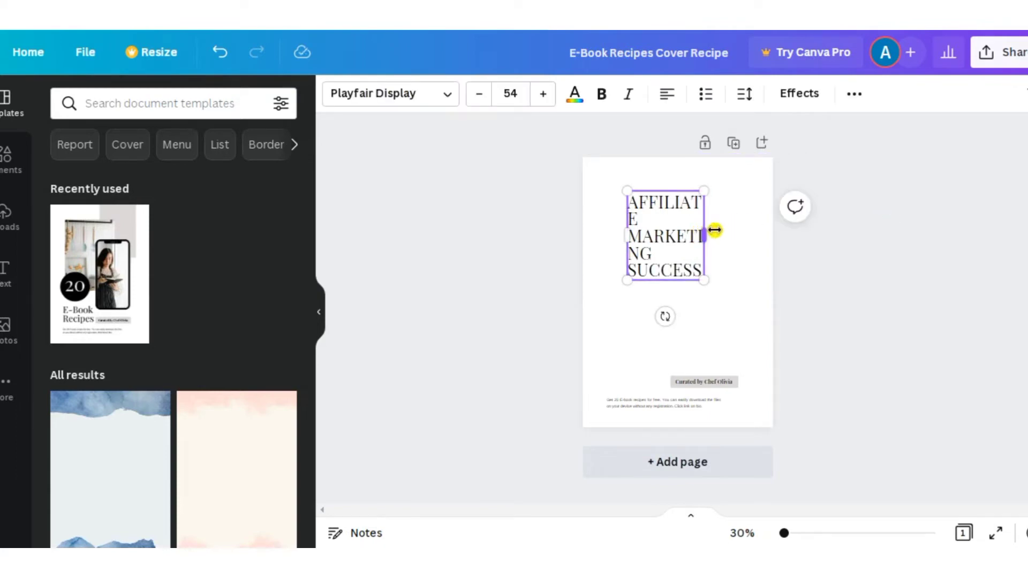
left_click_drag(715, 230, 764, 224)
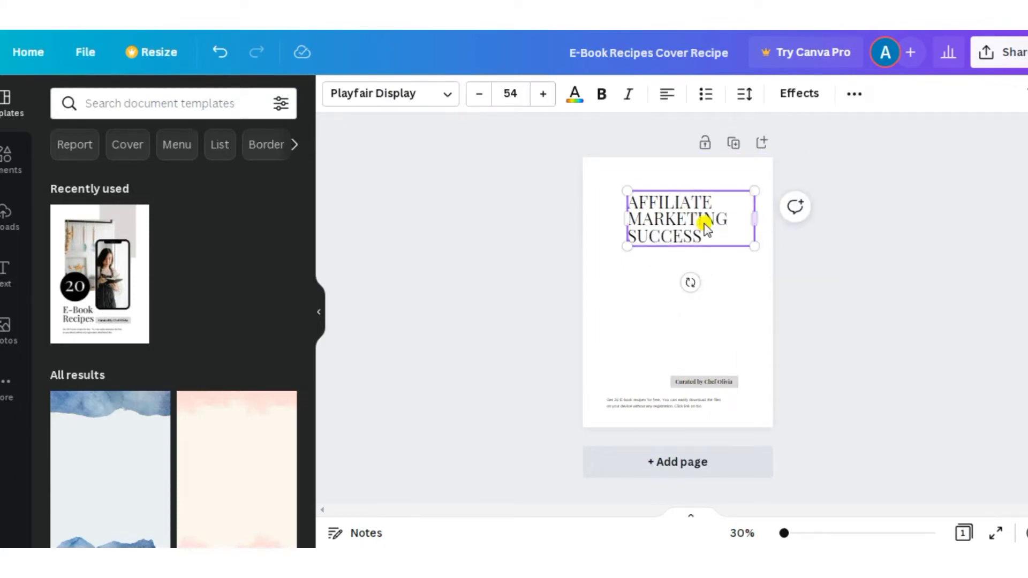
- Enlarge the title to a font size of about 66.9 and centre-align its text
left_click_drag(628, 190, 606, 182)
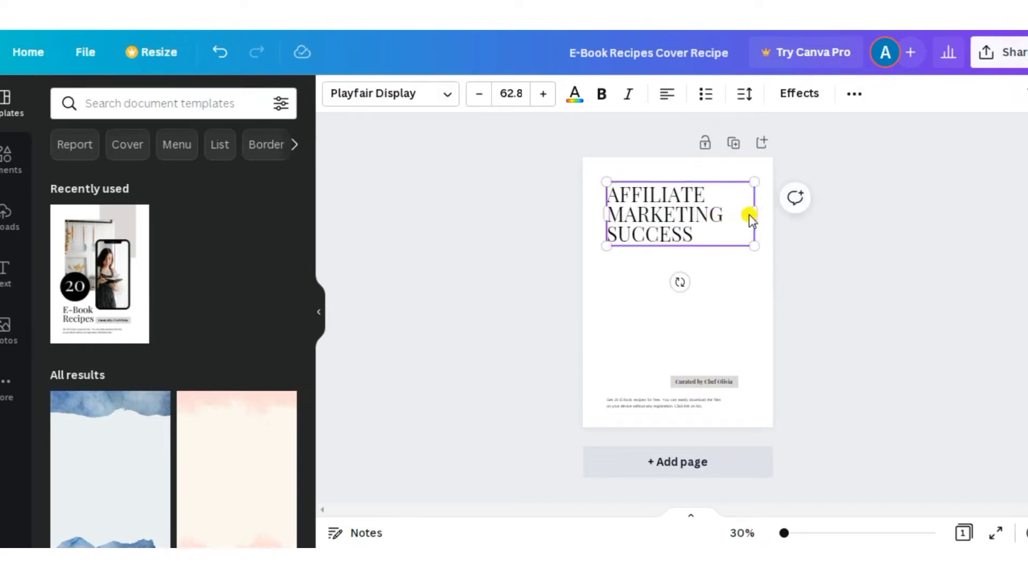
left_click(677, 99)
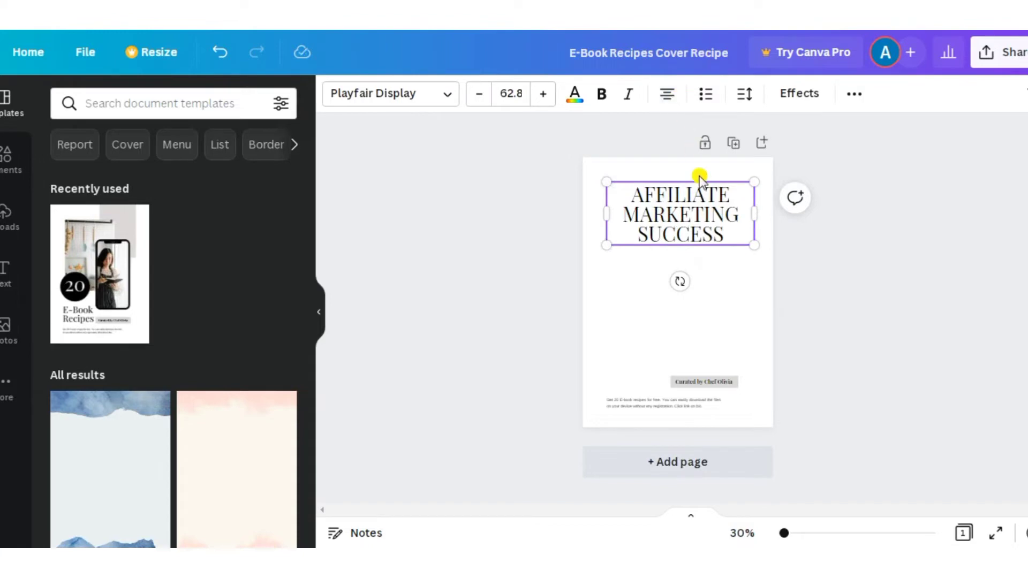
left_click_drag(750, 244, 764, 249)
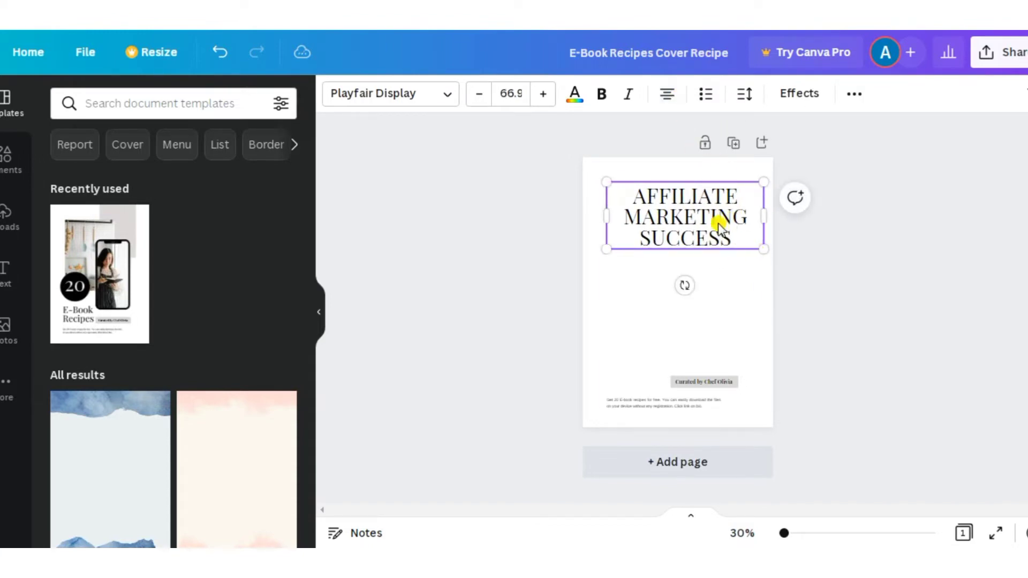
- Set the title's line spacing to 1.31 and reposition the title, horizontally centred, near the top of the cover
left_click(746, 102)
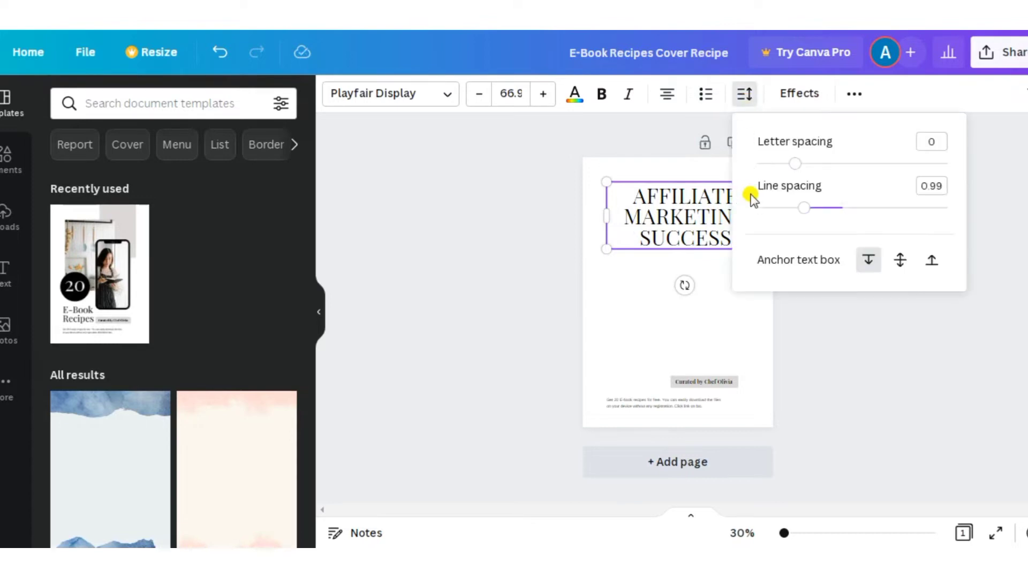
left_click_drag(805, 209, 833, 207)
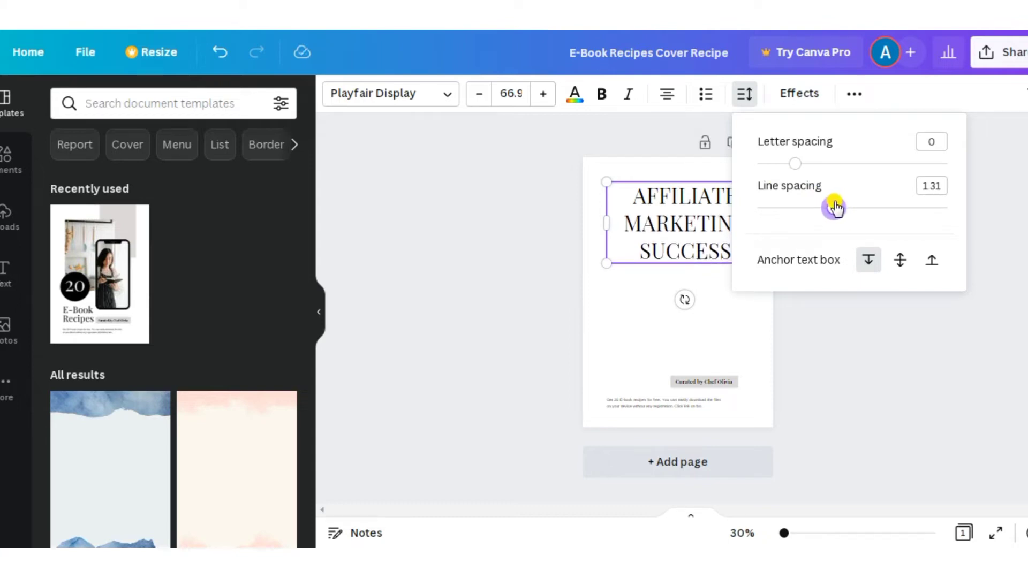
left_click(686, 223)
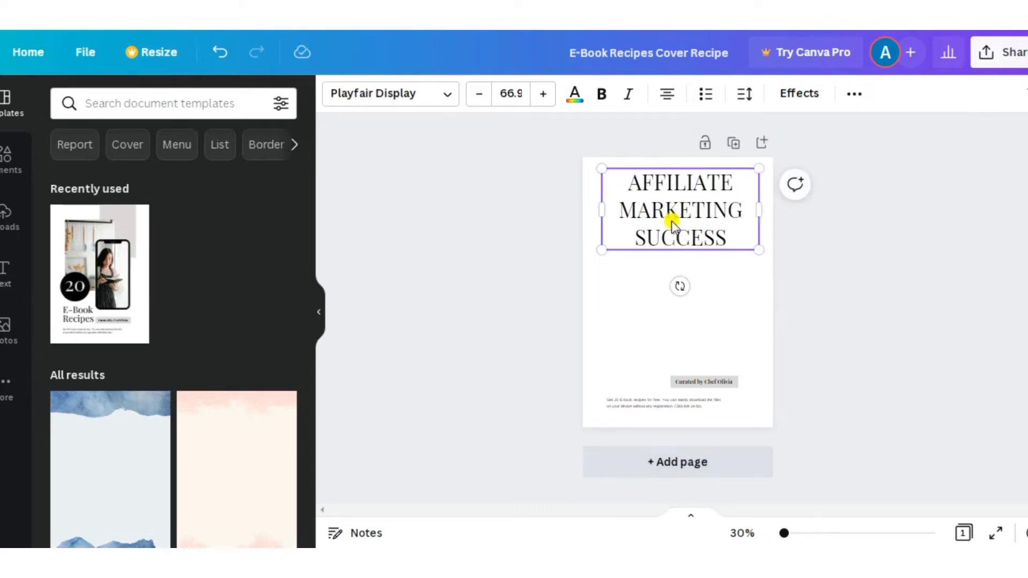
left_click_drag(673, 224, 671, 232)
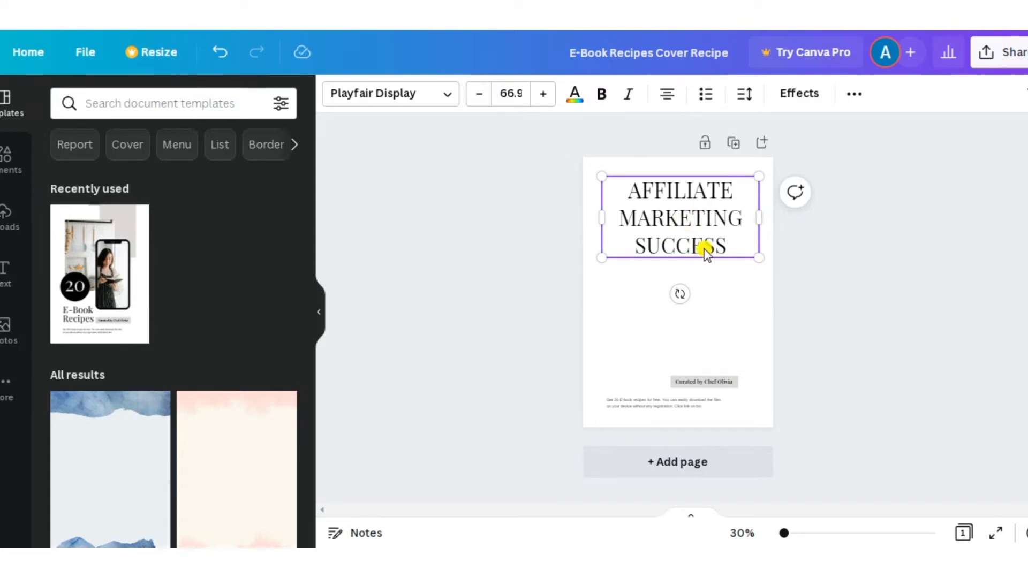
left_click(707, 194)
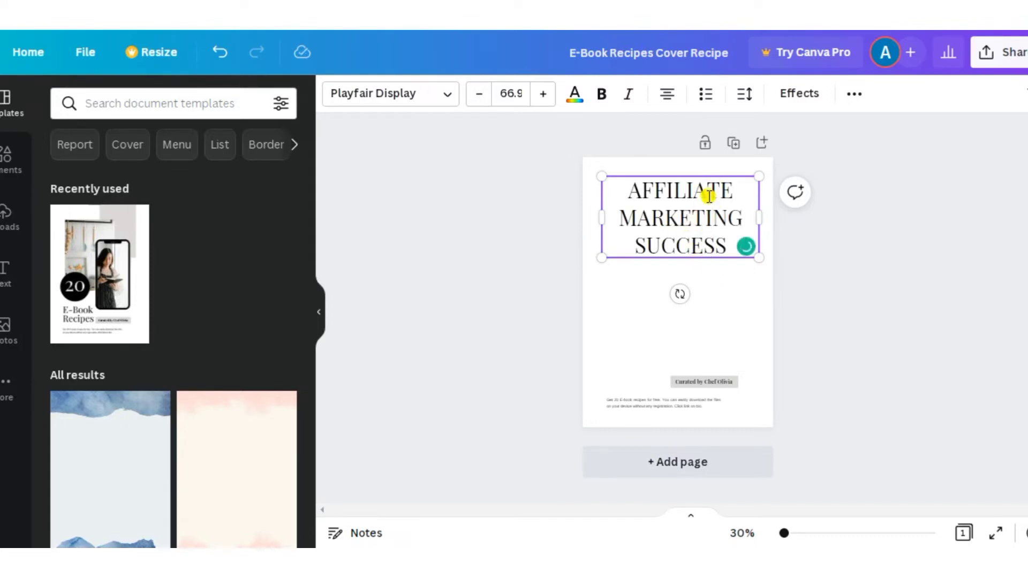
left_click(726, 281)
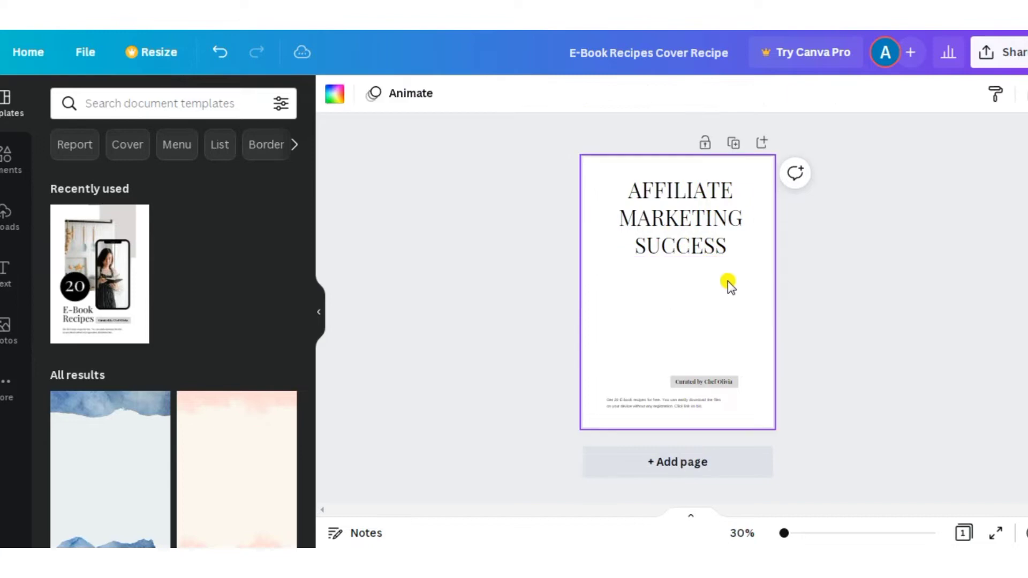
left_click(656, 214)
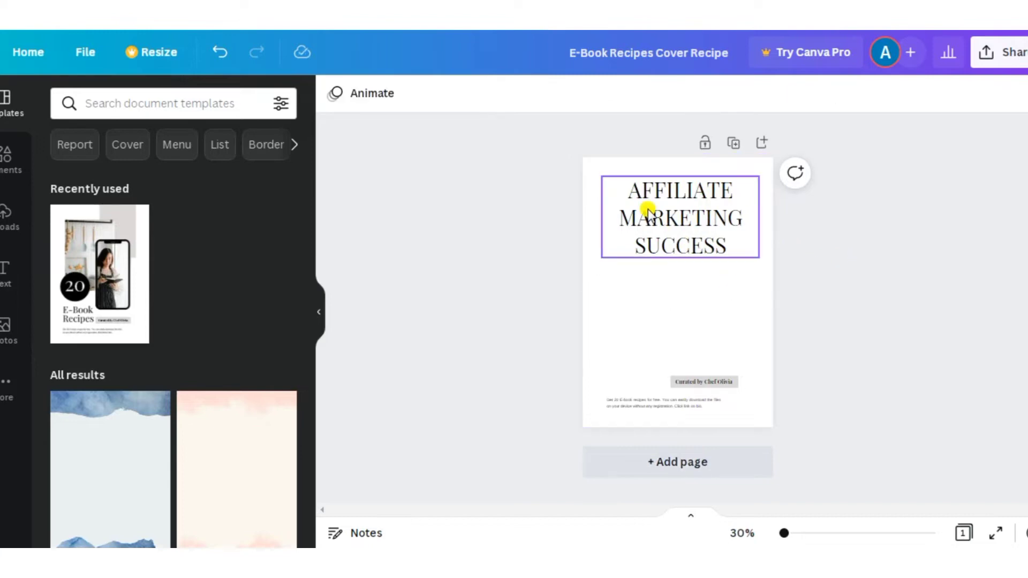
- Enlarge the "Curated by" line to a font size of about 27.6 and replace its text with "bY" and the author's name
double_click(708, 378)
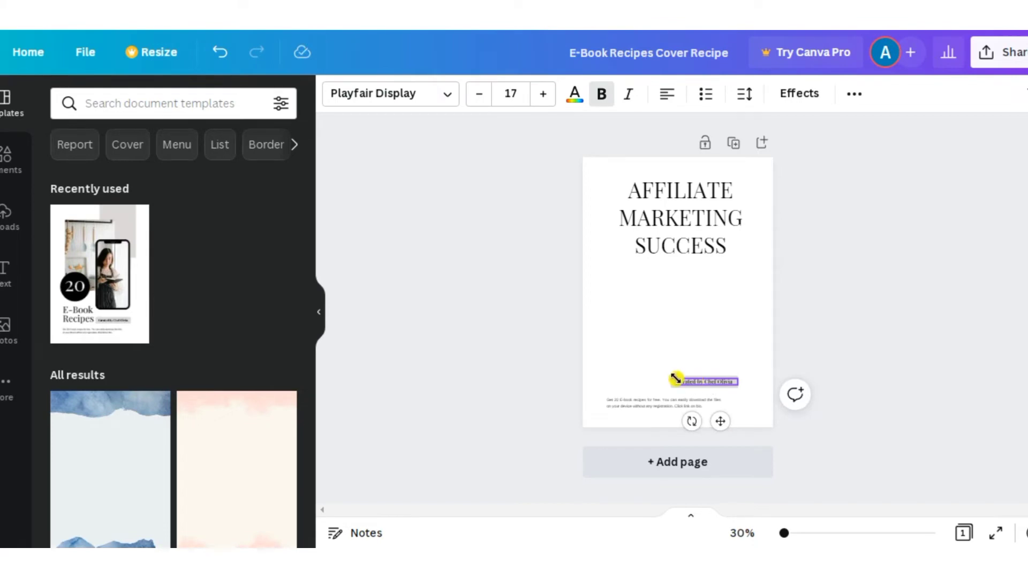
left_click_drag(675, 379, 641, 340)
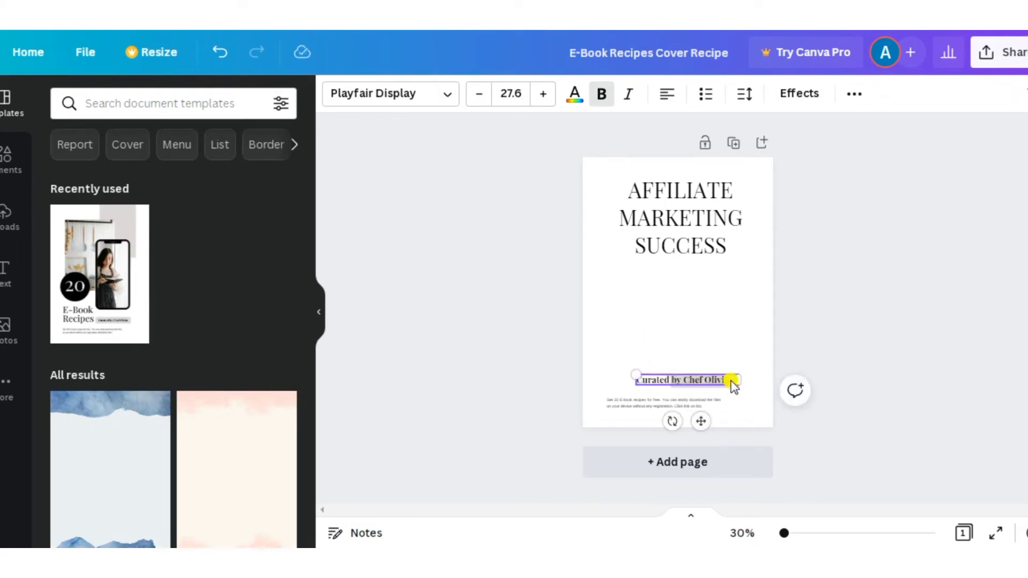
double_click(732, 380)
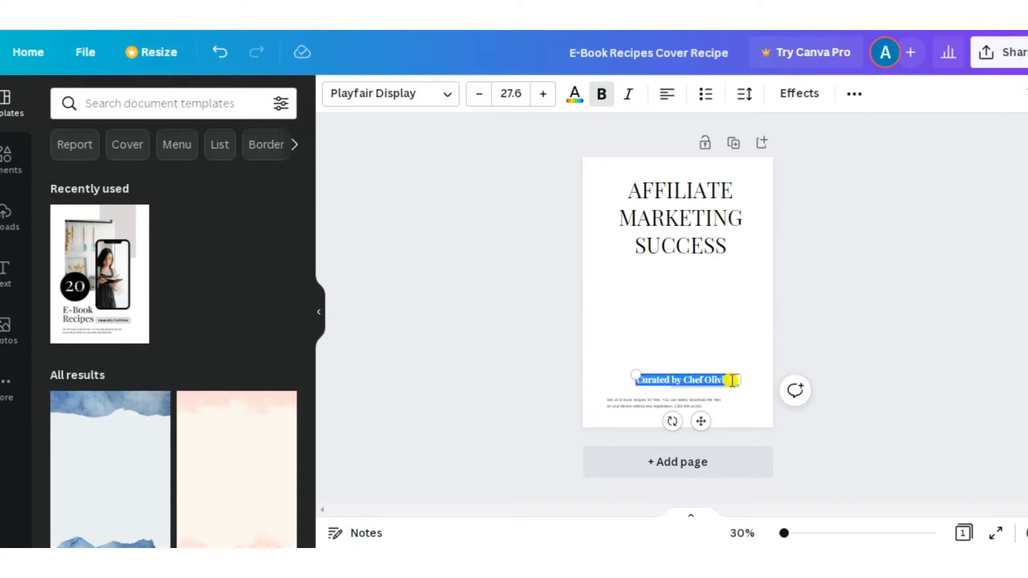
key("BackSpace")
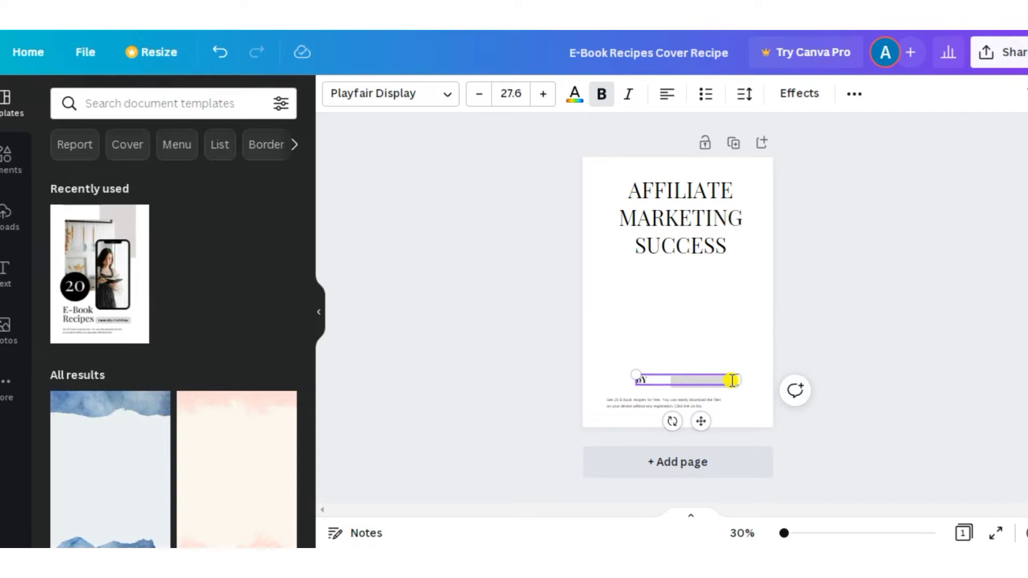
type("a")
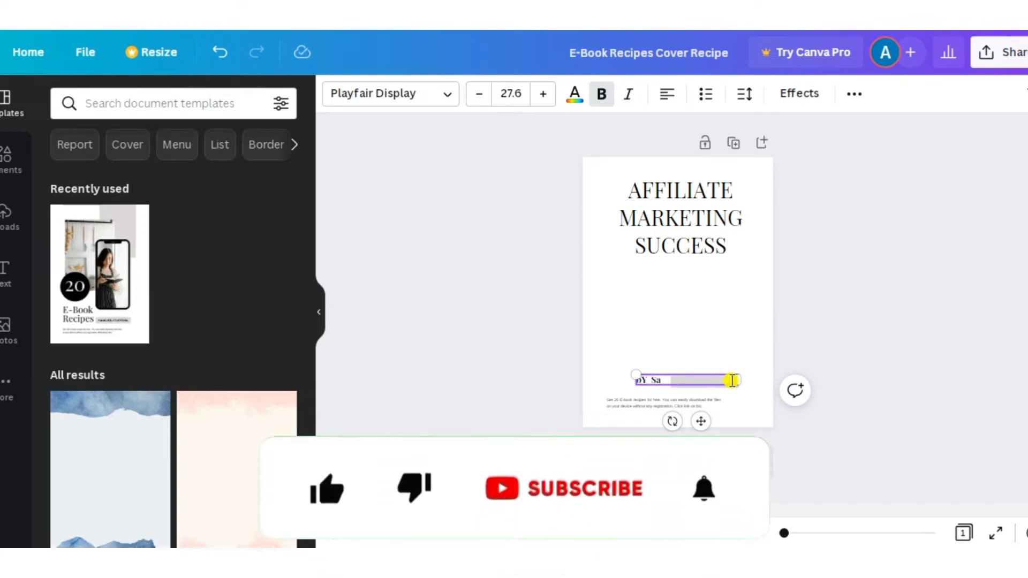
type("muel a")
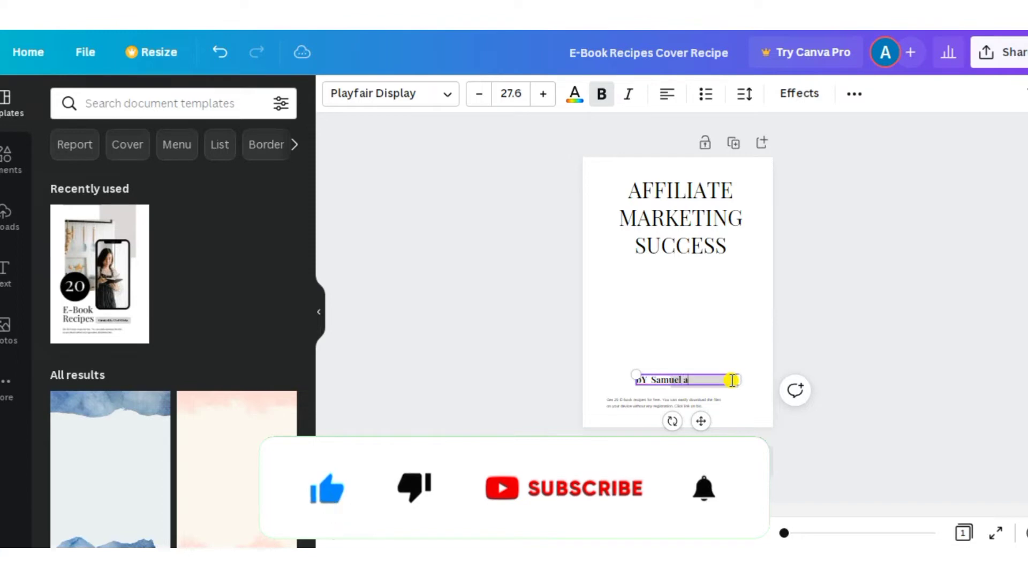
type("guns.")
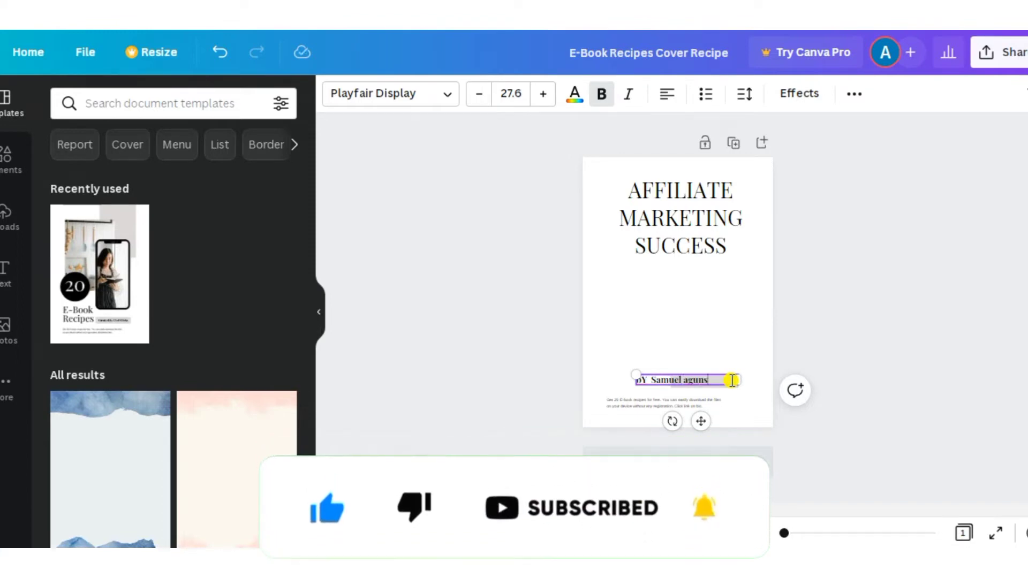
- Delete the small description paragraph below the author line
left_click(711, 409)
key("Delete")
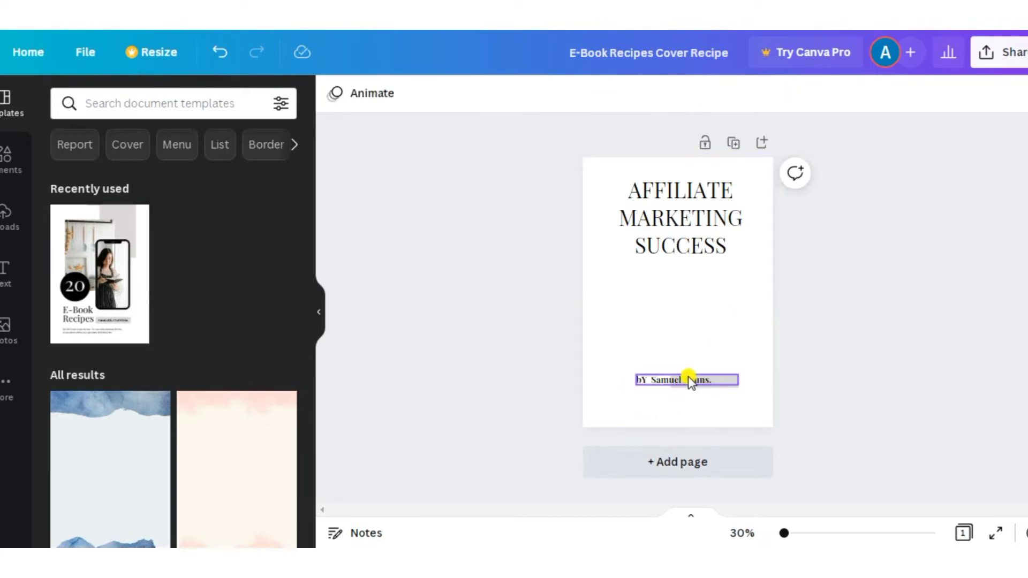
- Move the author line down near the cover's lower edge and delete the grey bar behind it
mouse_move(691, 381)
left_mouse_down()
mouse_move(691, 404)
mouse_move(698, 383)
left_mouse_up()
left_click(701, 385)
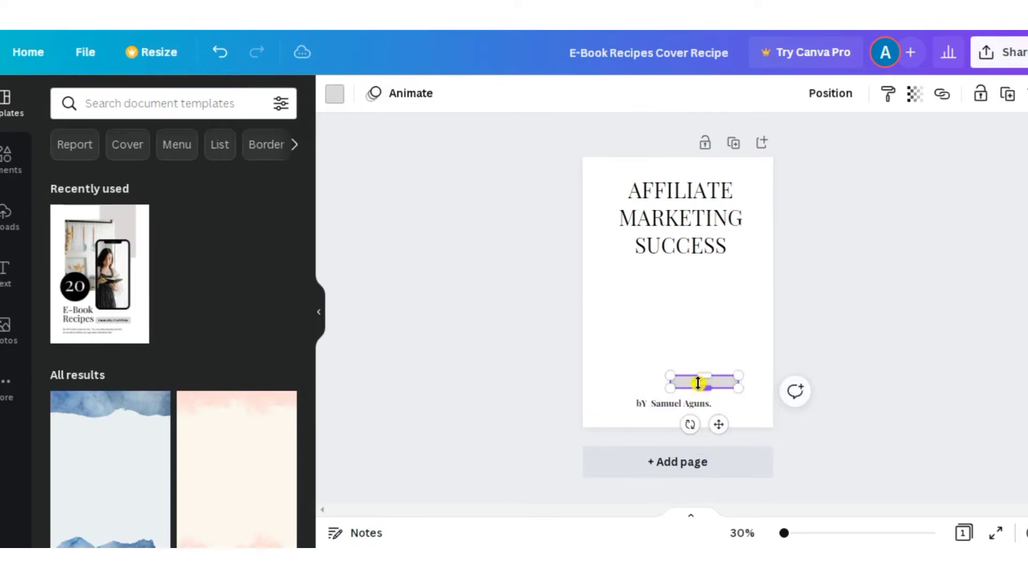
mouse_move(717, 425)
left_mouse_down()
mouse_move(702, 444)
mouse_move(702, 418)
left_mouse_up()
left_click(702, 419)
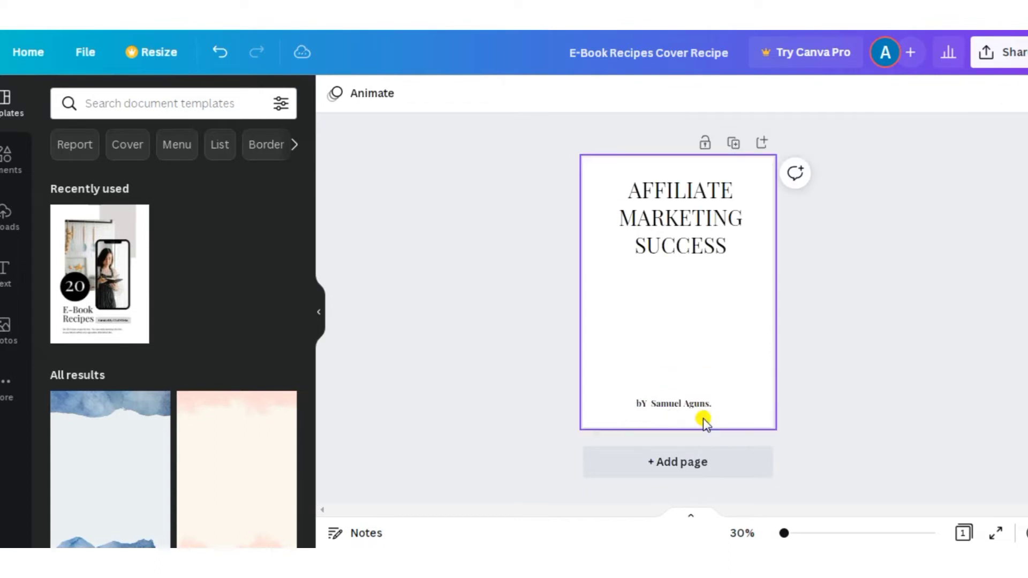
left_click(707, 306)
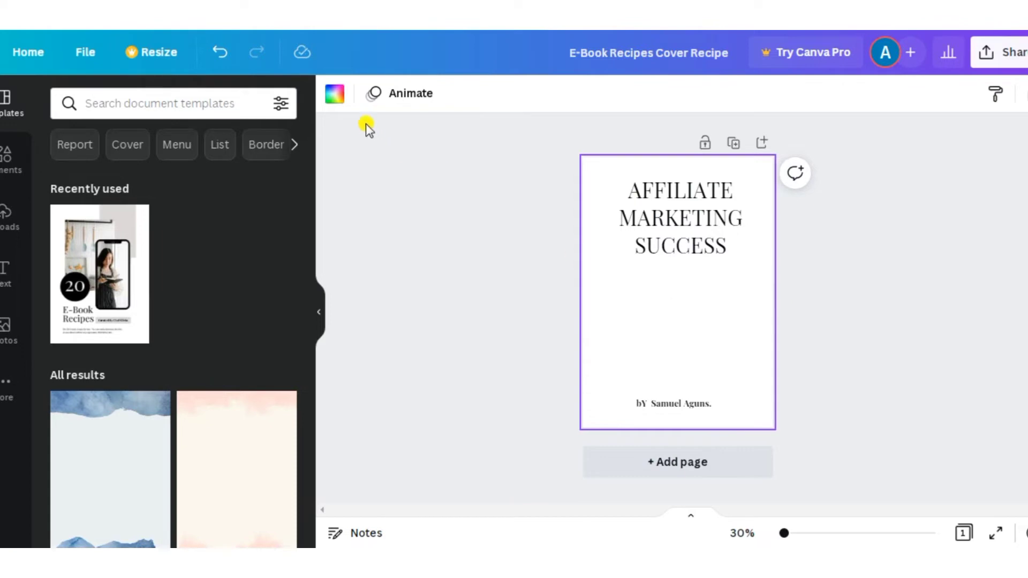
left_click(336, 95)
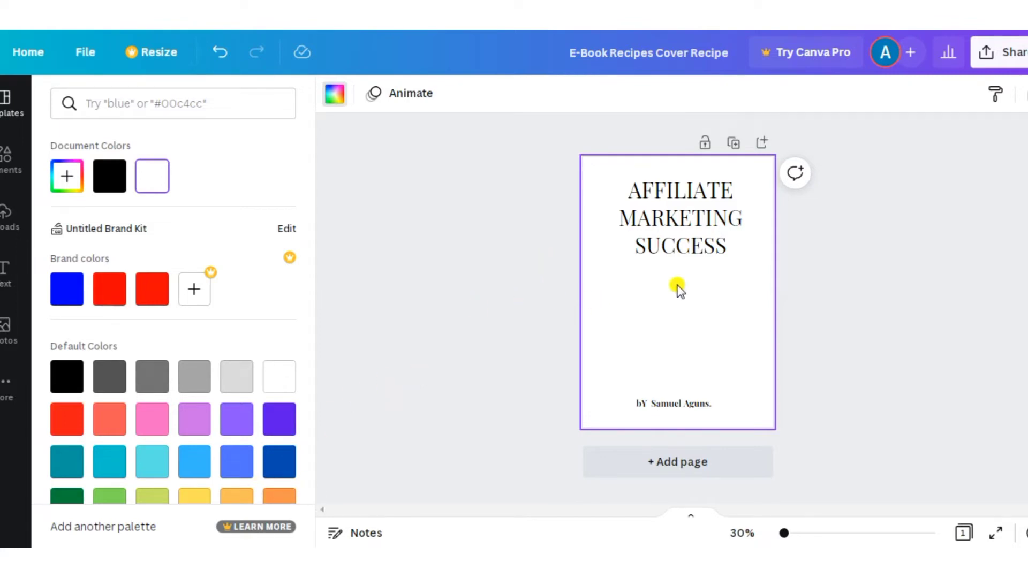
left_click(522, 308)
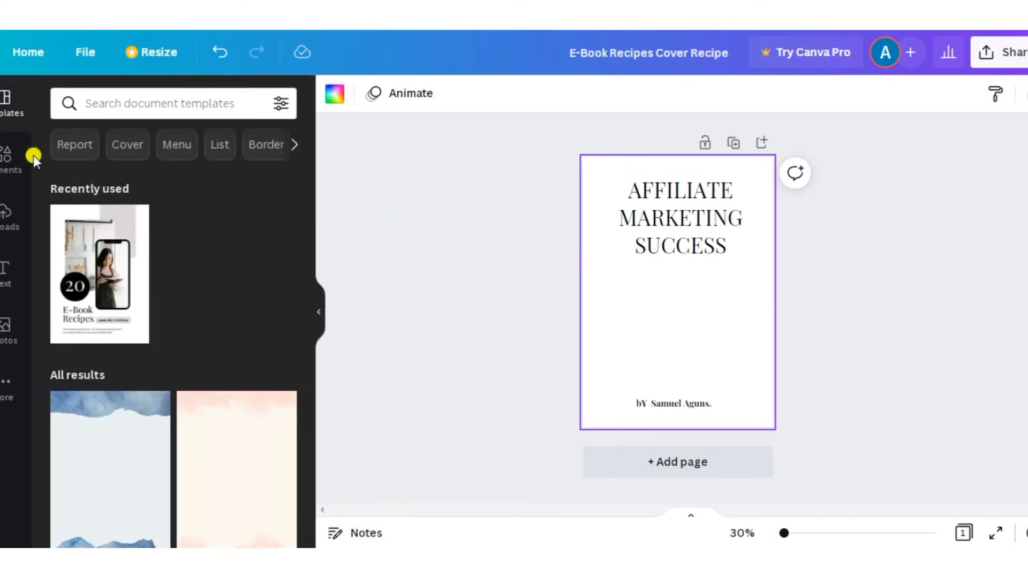
- Add a square shape from the Lines & Shapes elements against the cover's left edge, just below the title
left_click(6, 158)
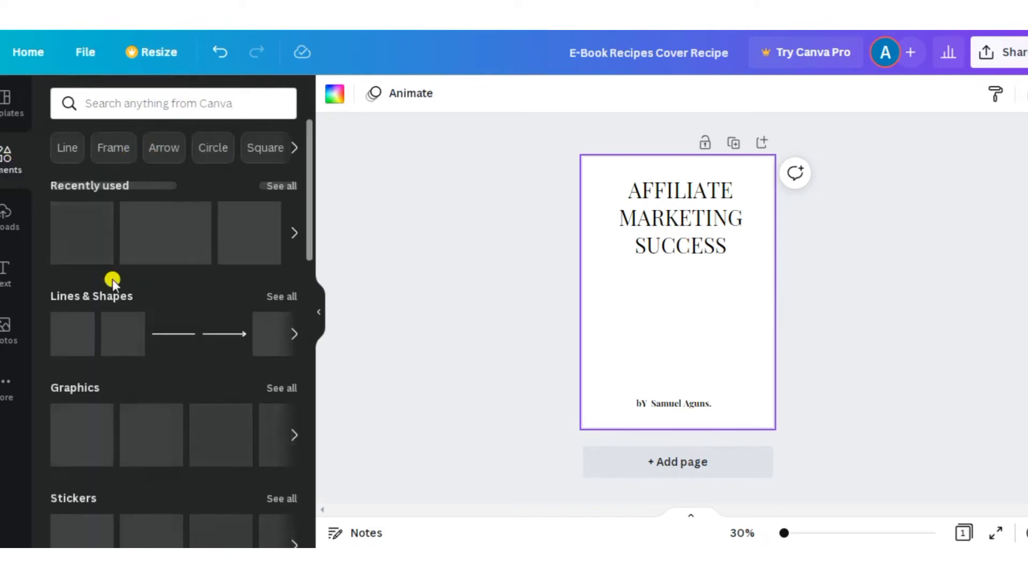
left_click(81, 324)
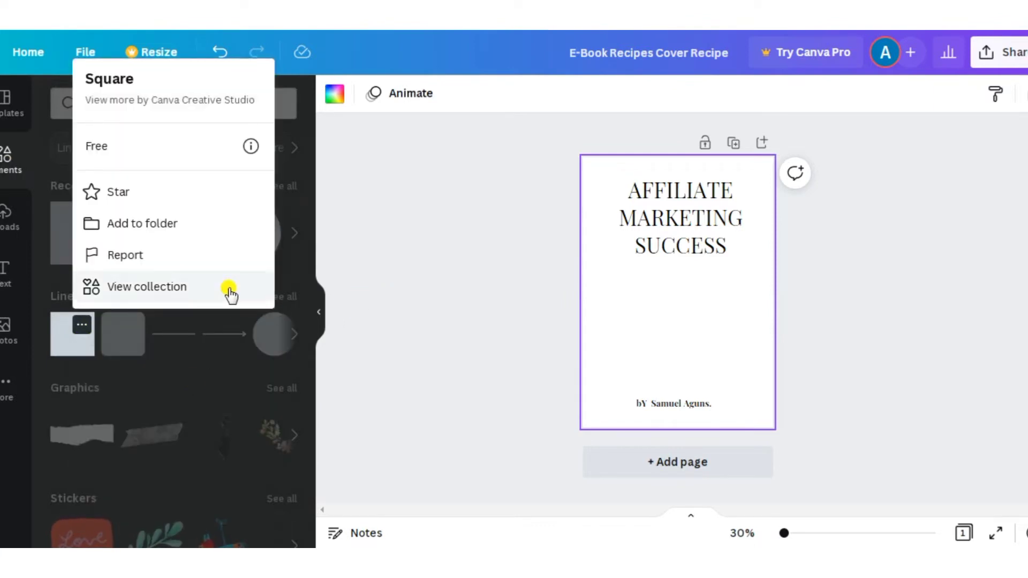
left_click(65, 338)
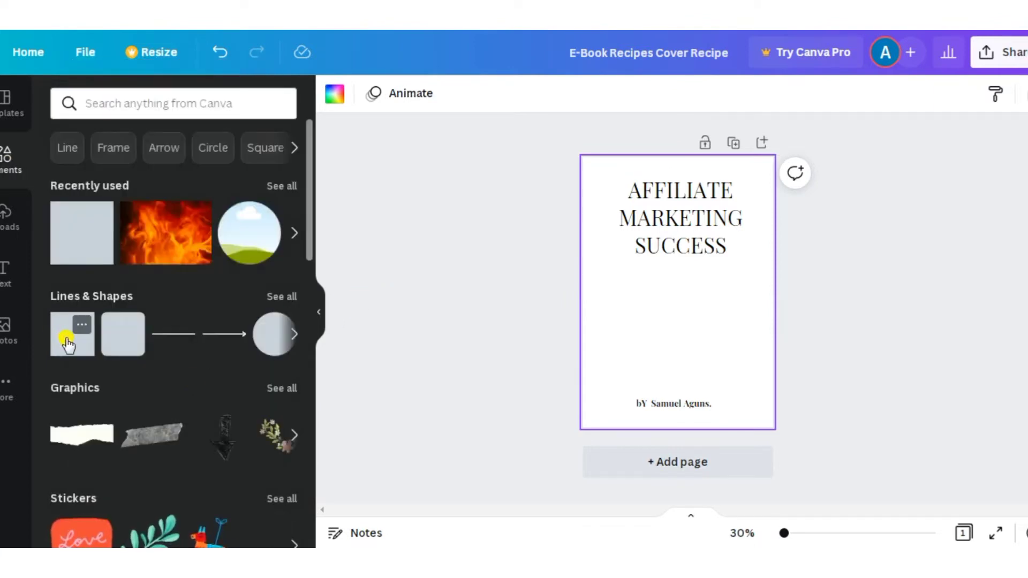
left_click_drag(66, 339, 596, 299)
left_click_drag(594, 295, 594, 296)
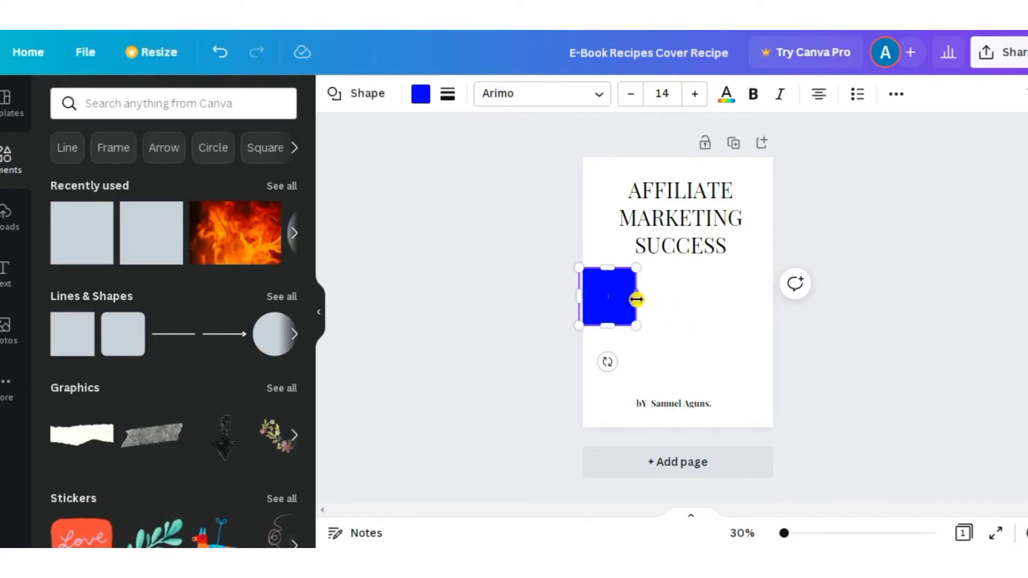
left_click(637, 320)
left_click(631, 310)
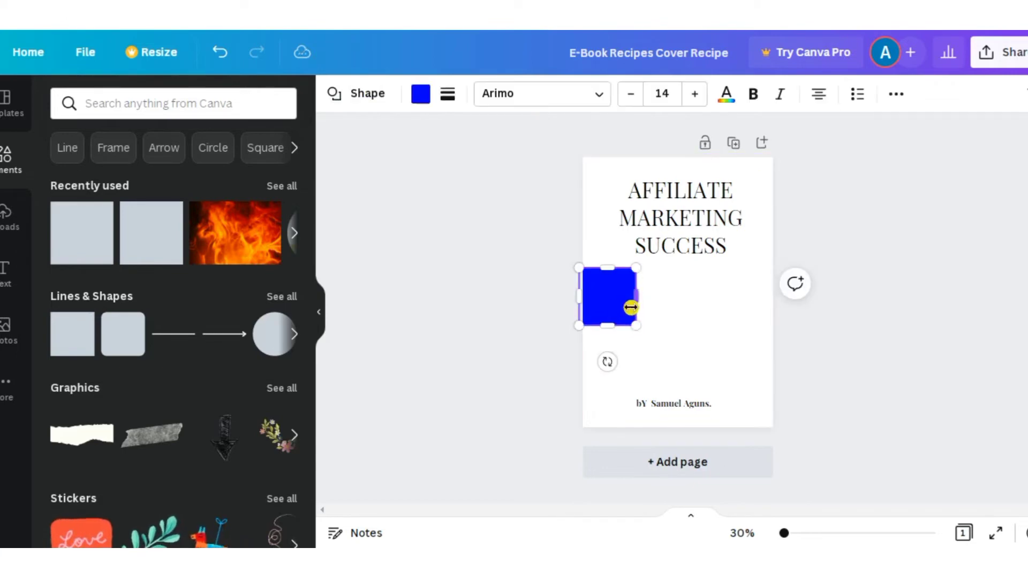
- Fill the square with light orange and rotate it into a diamond that sits half off the cover's left edge
left_click(422, 96)
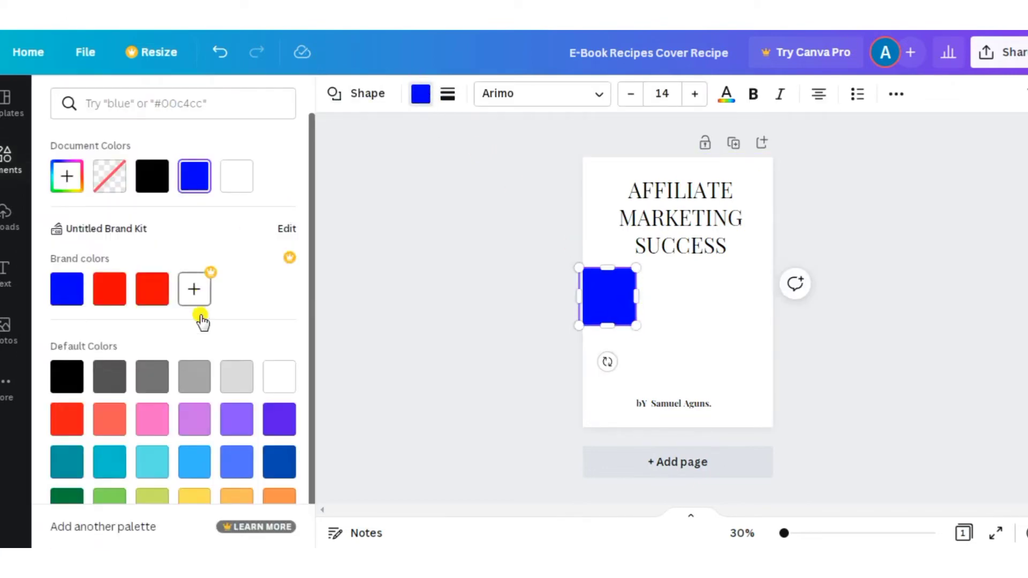
left_click(240, 494)
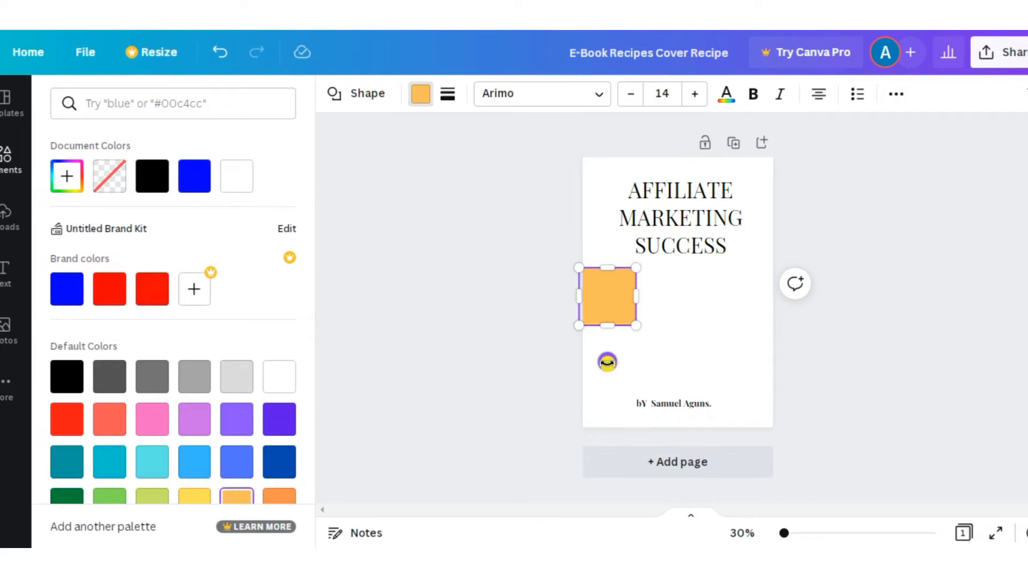
left_click_drag(607, 361, 563, 341)
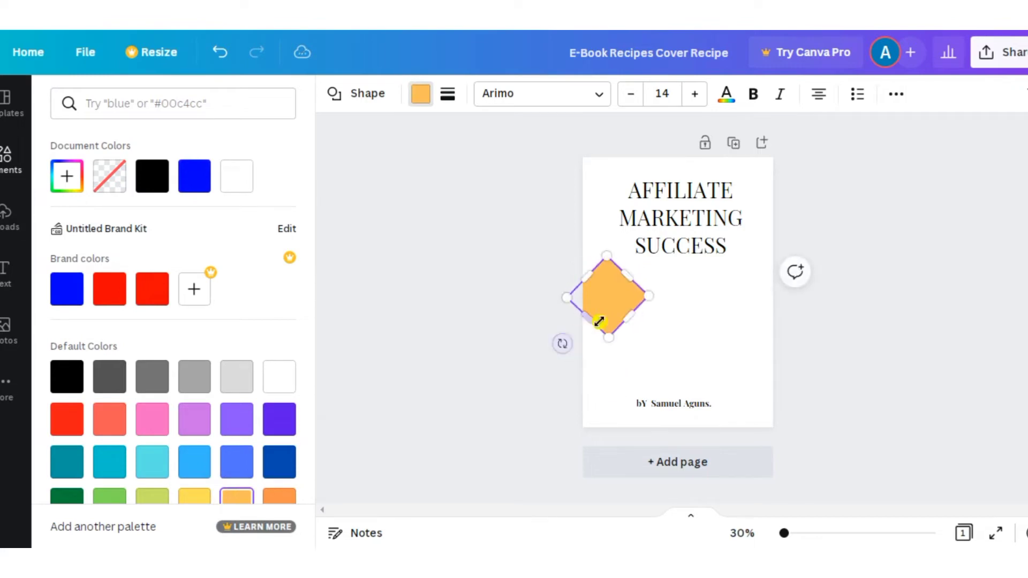
left_click_drag(614, 305, 593, 297)
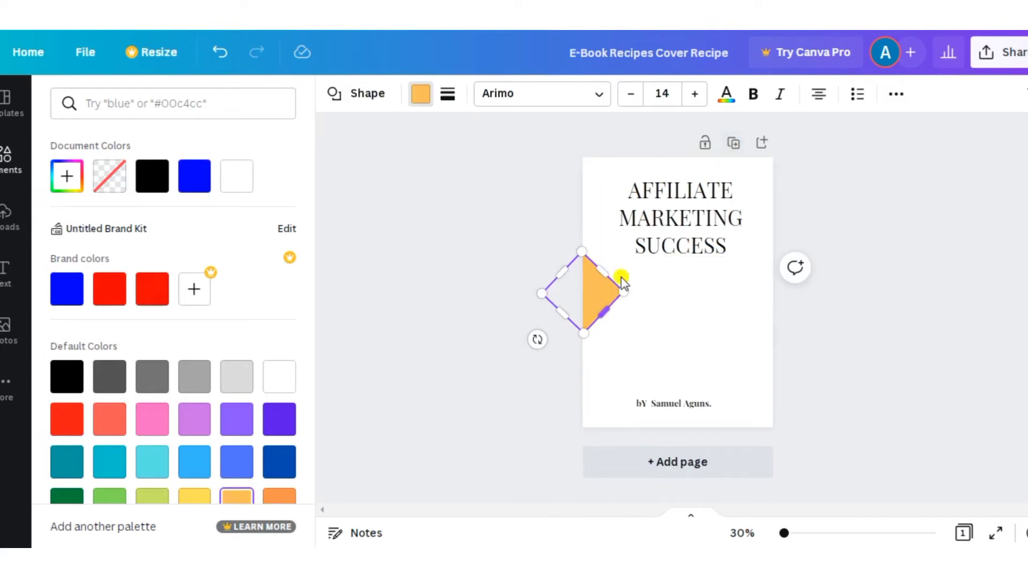
- Duplicate the orange diamond and place the copy over the cover's top-left corner
left_click(894, 95)
left_click(890, 135)
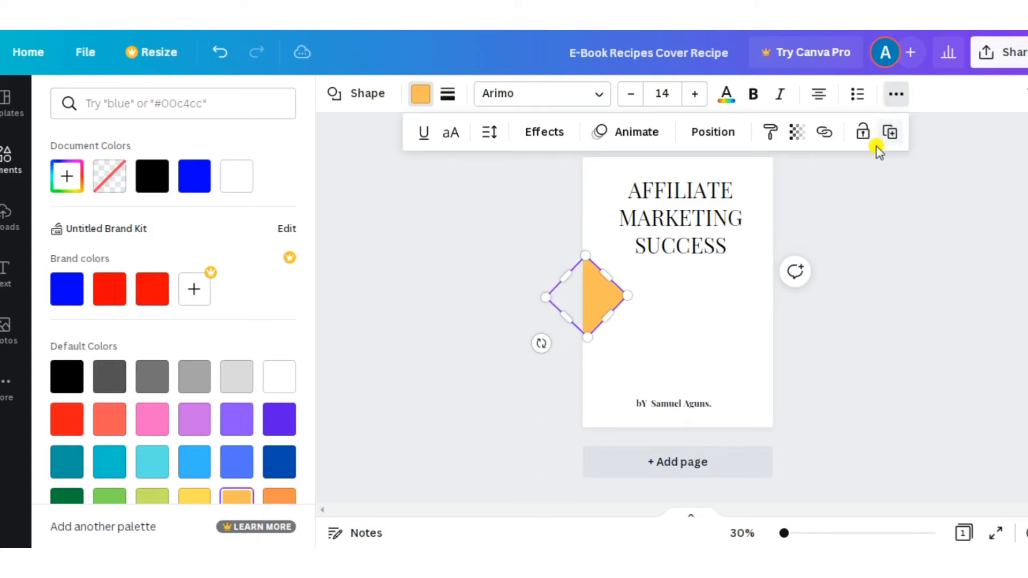
left_click(599, 301)
left_click_drag(598, 300, 595, 167)
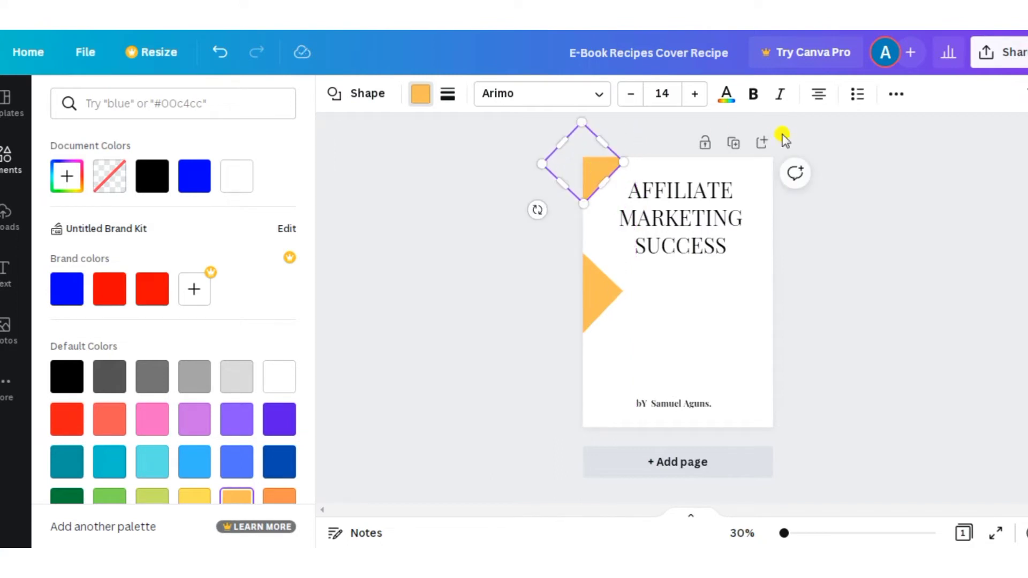
- Duplicate the corner diamond and place the new copy over the cover's bottom-right corner
left_click(895, 95)
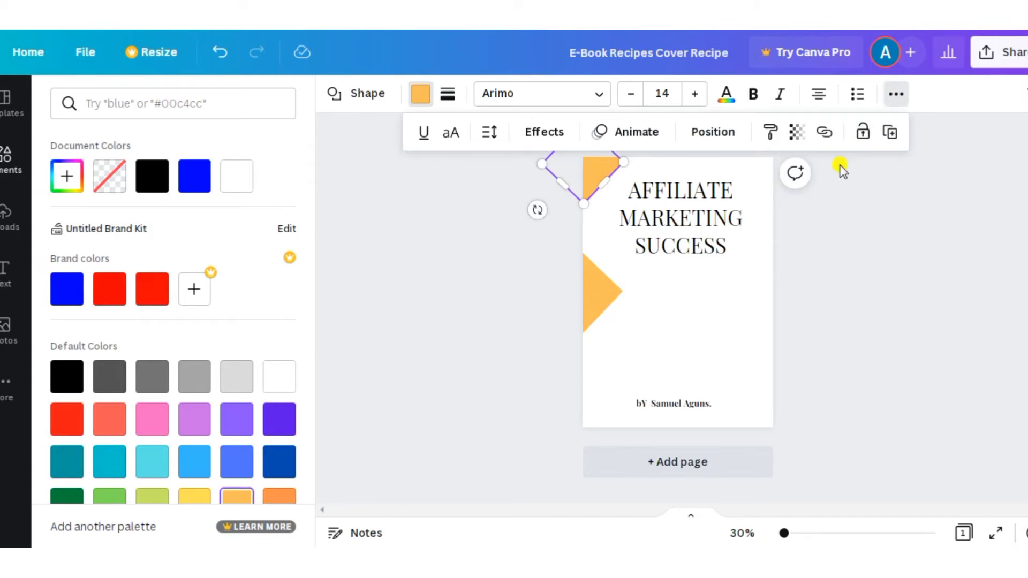
left_click(891, 132)
left_click_drag(598, 175, 768, 431)
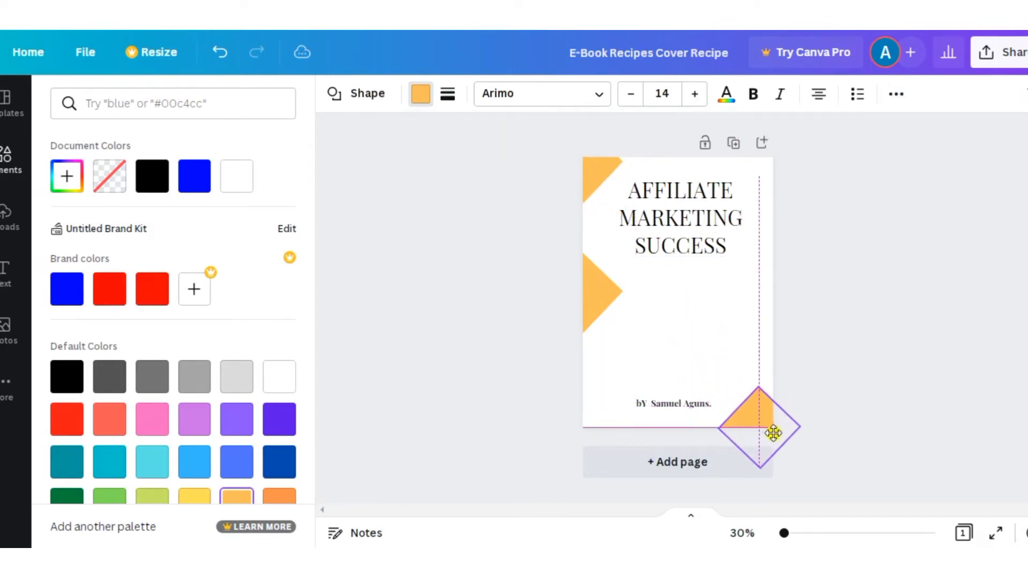
left_click_drag(774, 436, 772, 437)
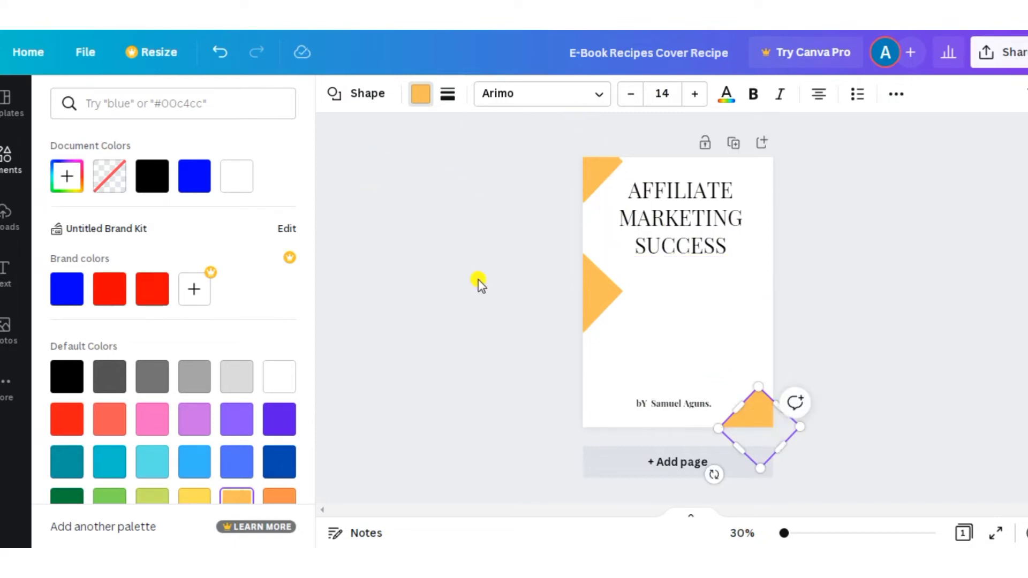
key("Escape")
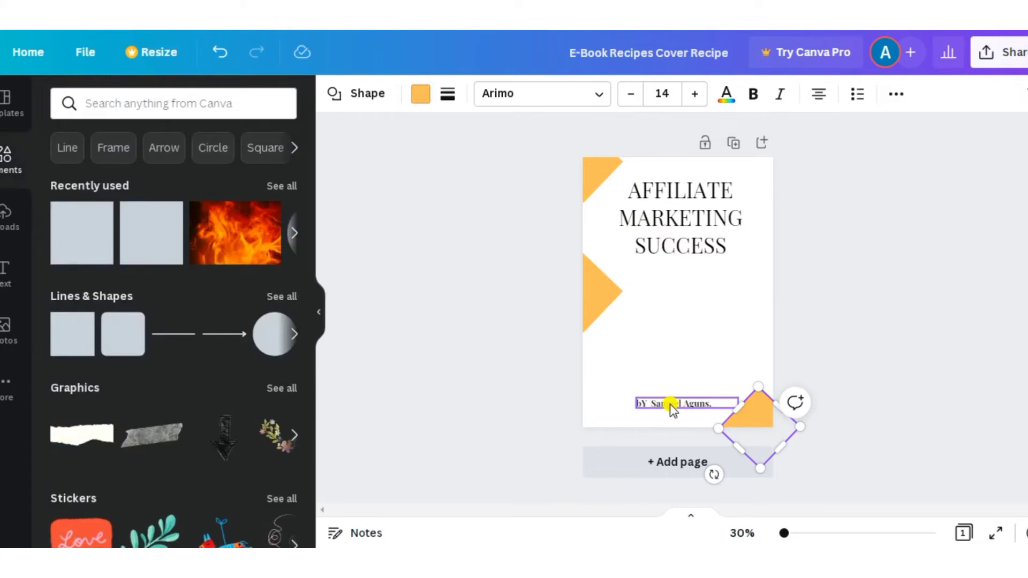
- Correct the capitalisation of "bY" in the author line to "By"
left_click(644, 407)
key("ctrl+b")
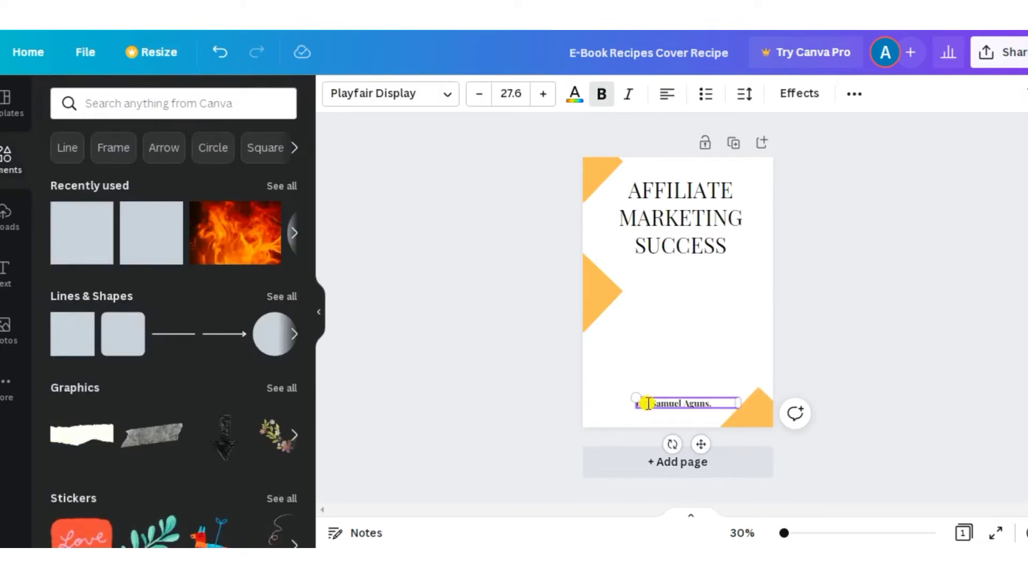
key("BackSpace")
key("BackSpace")
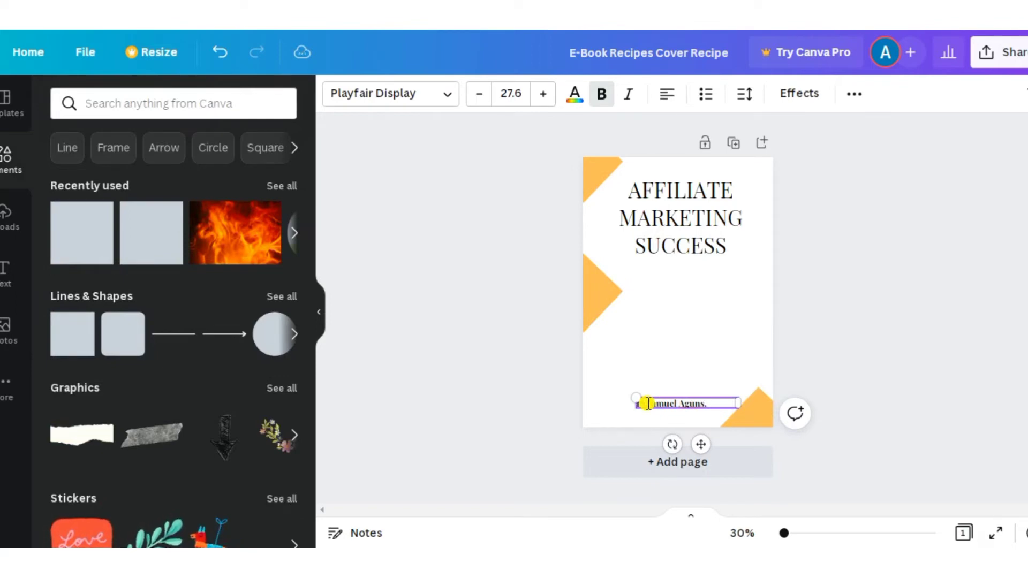
type("S")
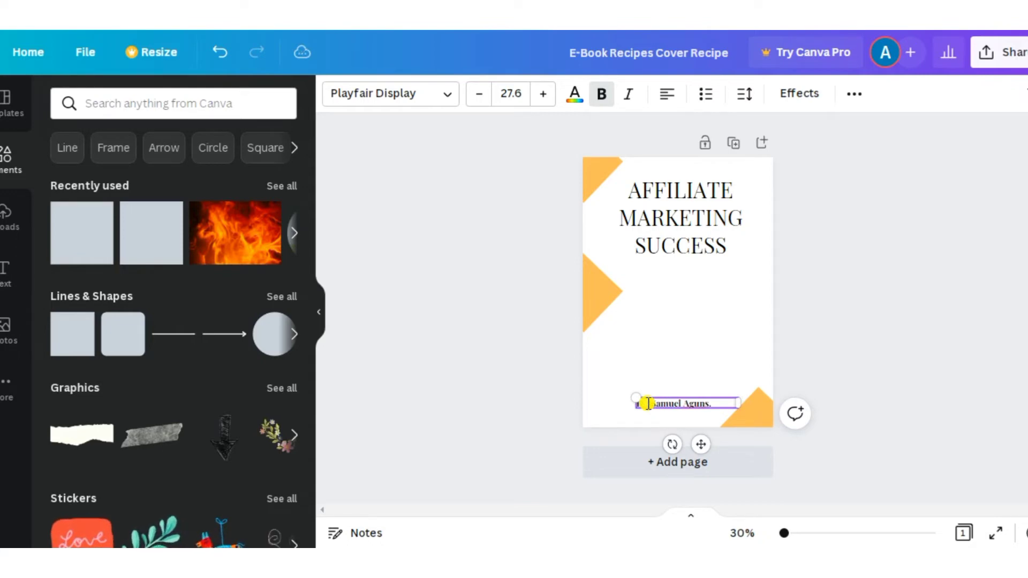
left_click(668, 367)
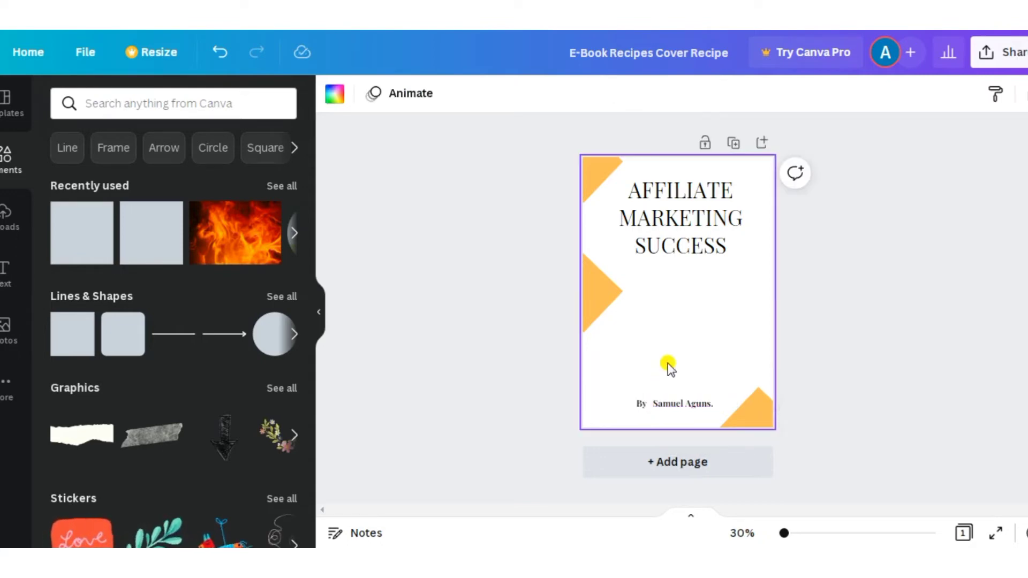
- Change the title's text colour to the light orange used for the diamonds
left_click(688, 249)
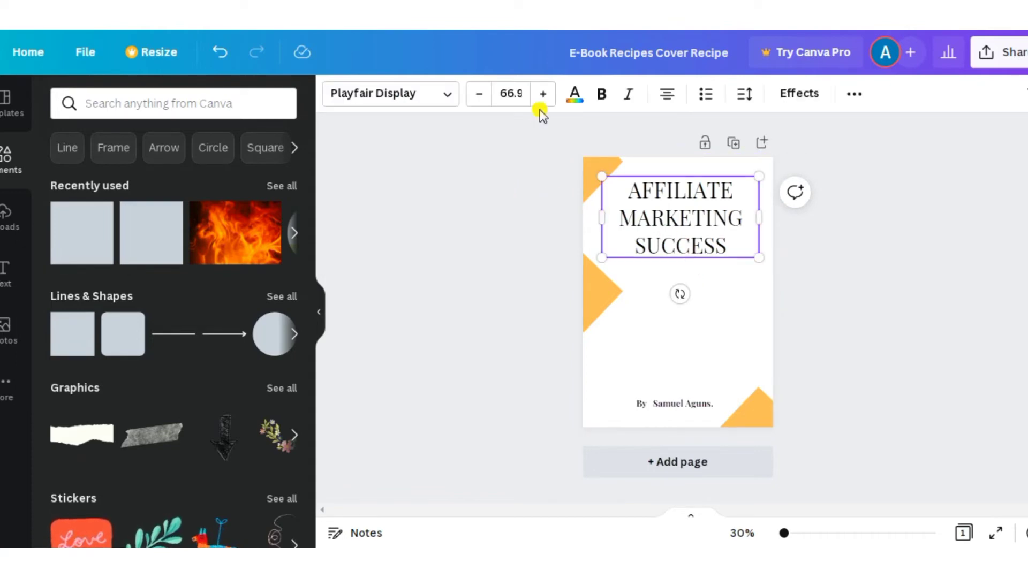
left_click(575, 94)
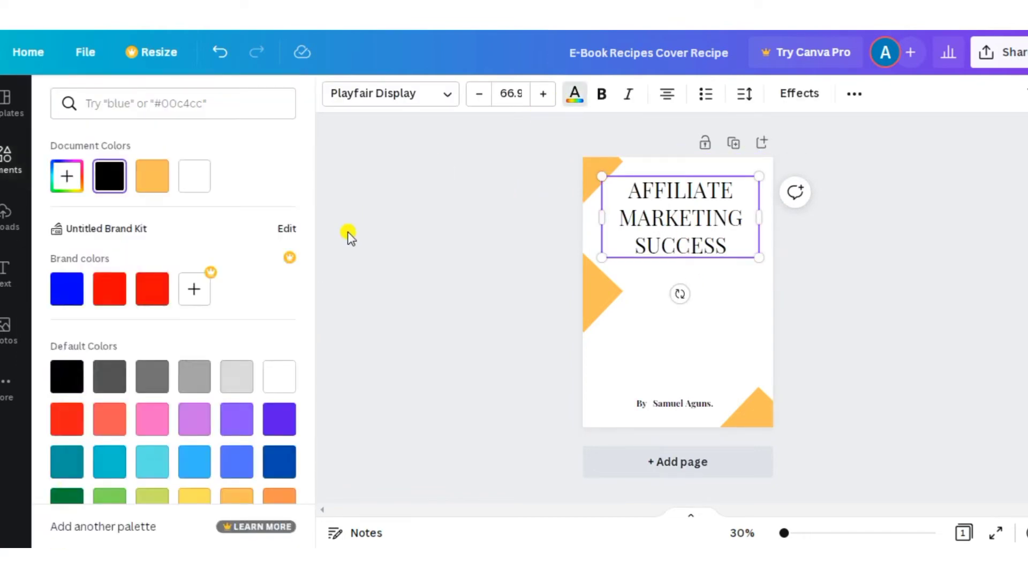
left_click(155, 182)
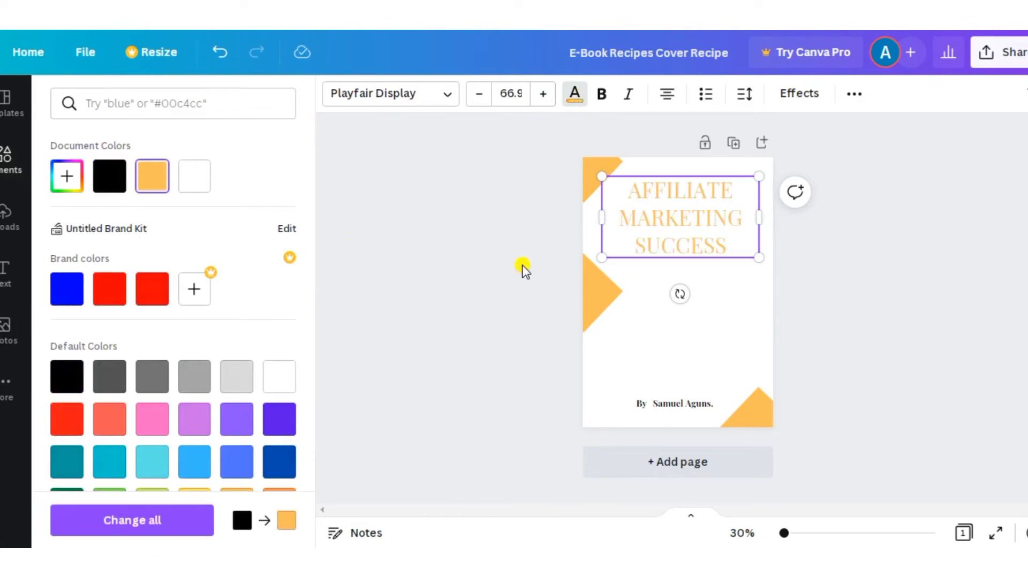
- Enlarge the title to a font size of about 70.5 and centre it horizontally on the cover again
left_click_drag(766, 272, 775, 276)
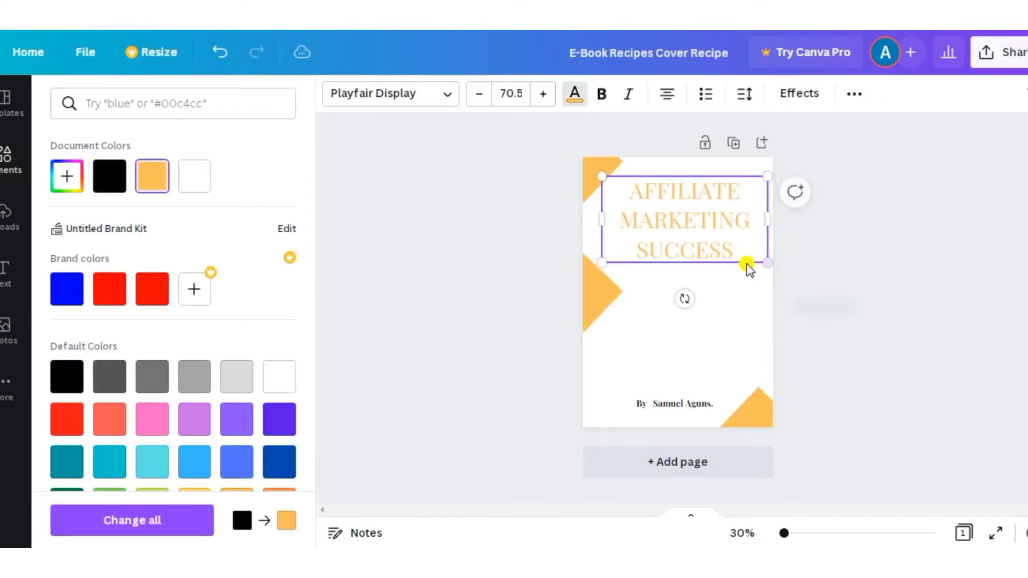
left_click_drag(725, 214, 695, 214)
key("Escape")
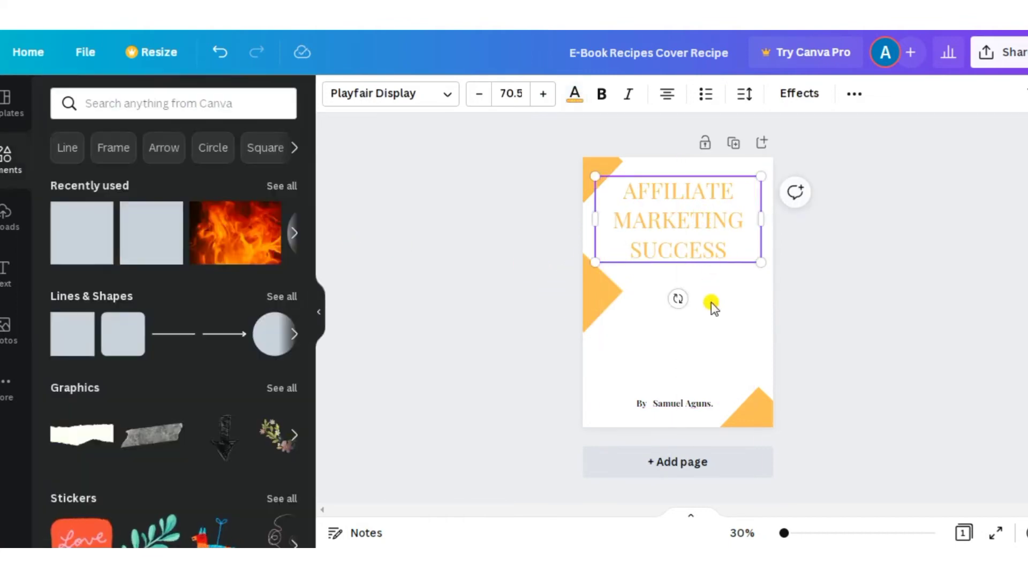
left_click(827, 261)
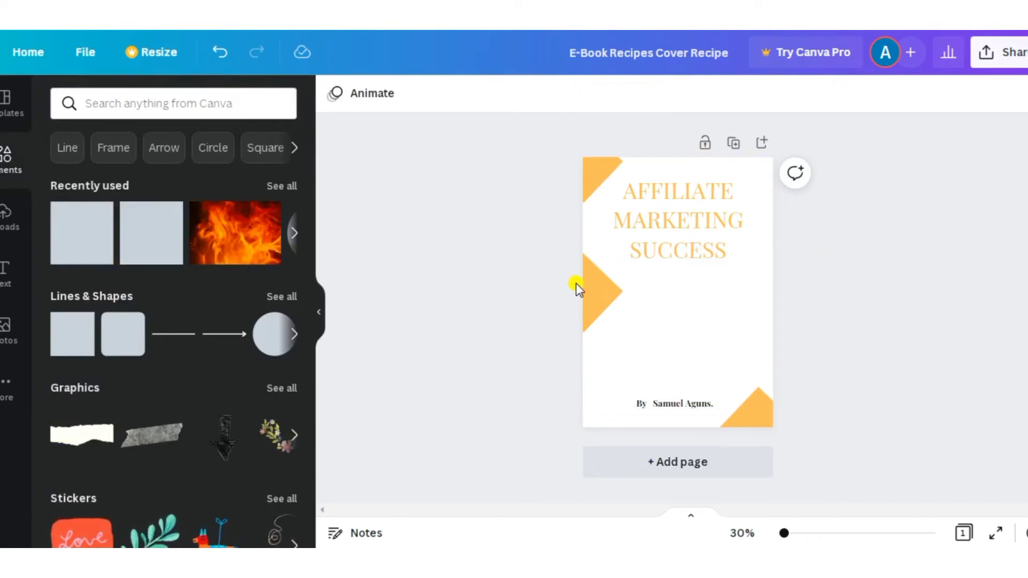
- Move the author line slightly higher above the cover's lower edge
left_click(611, 294)
left_click(658, 283)
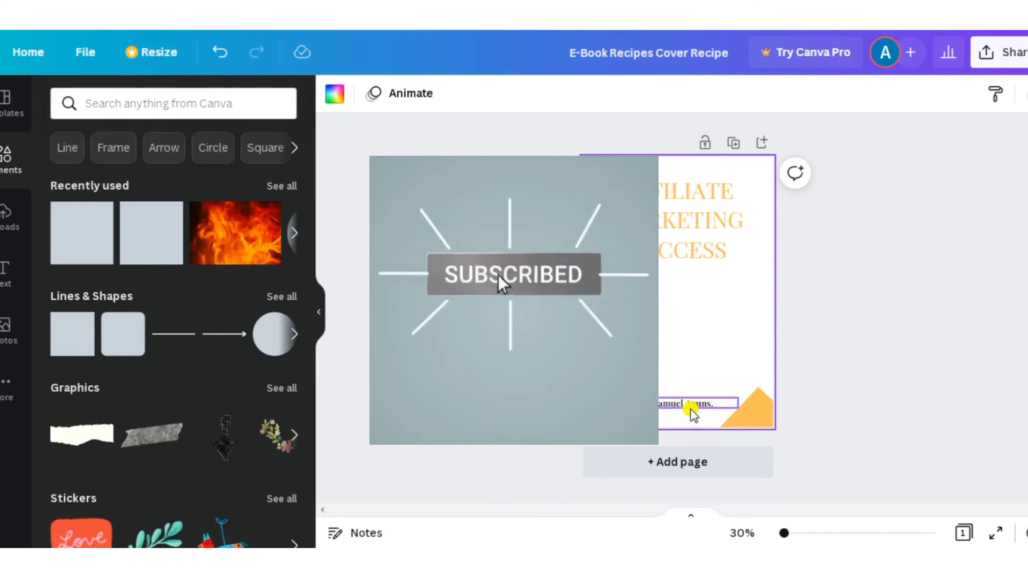
left_click(690, 402)
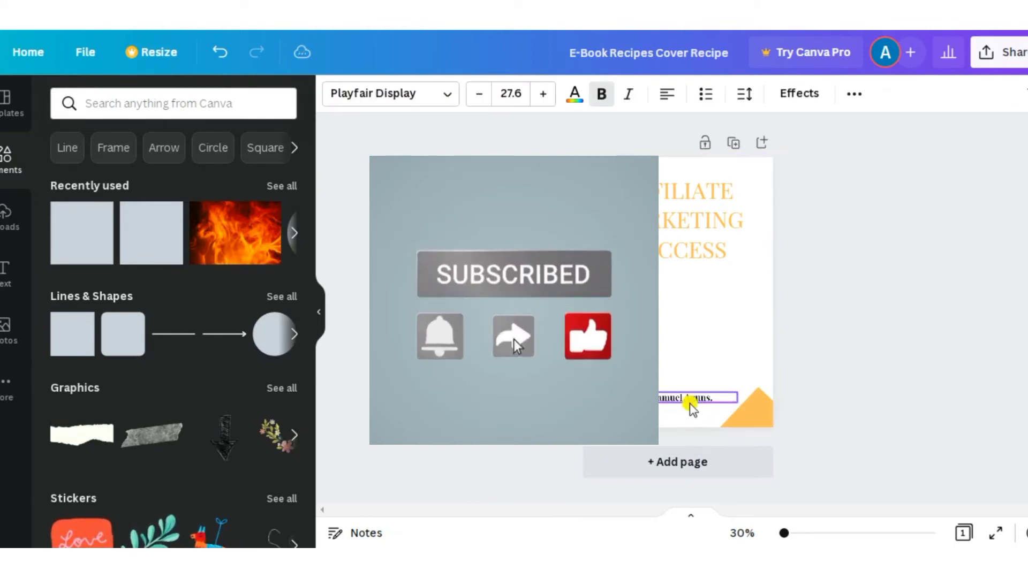
left_click(711, 414)
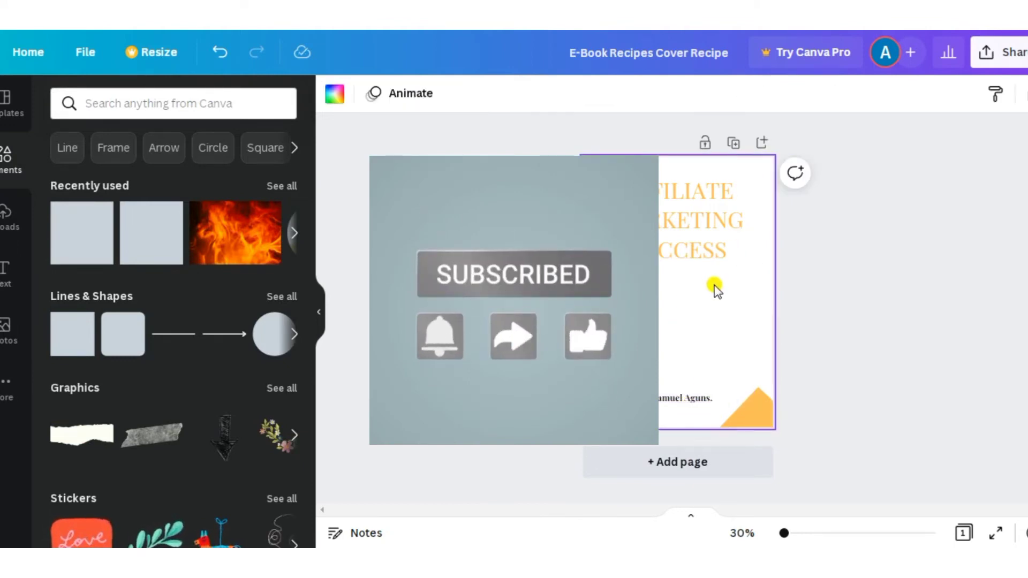
left_click(852, 287)
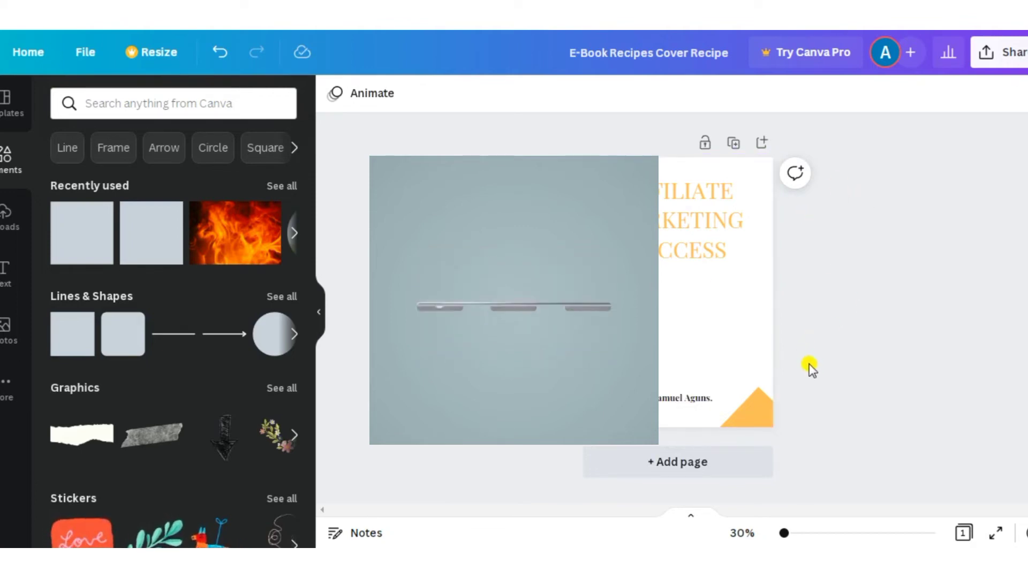
left_click(761, 278)
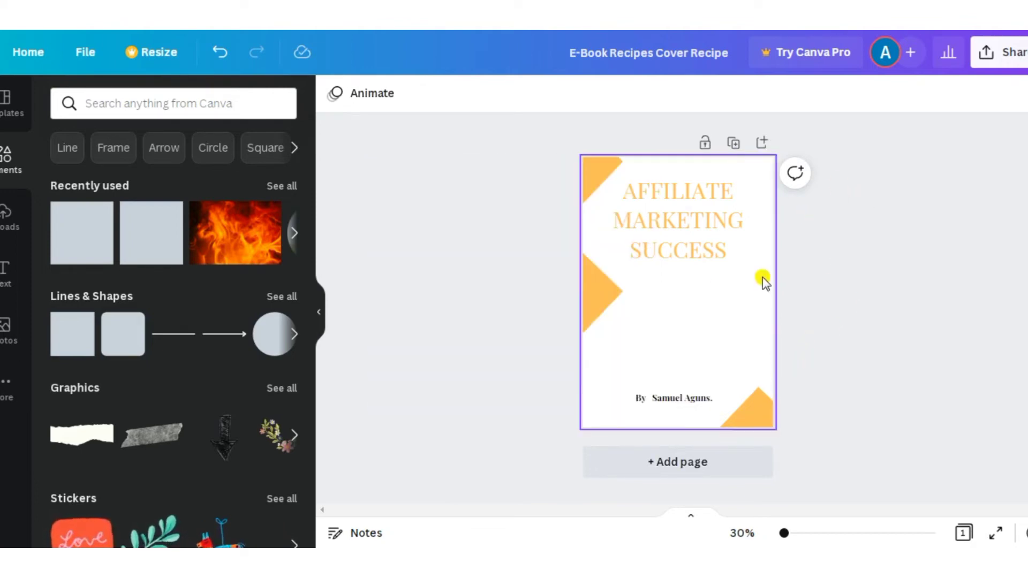
- Add two blank pages after the e-book cover
left_click(729, 469)
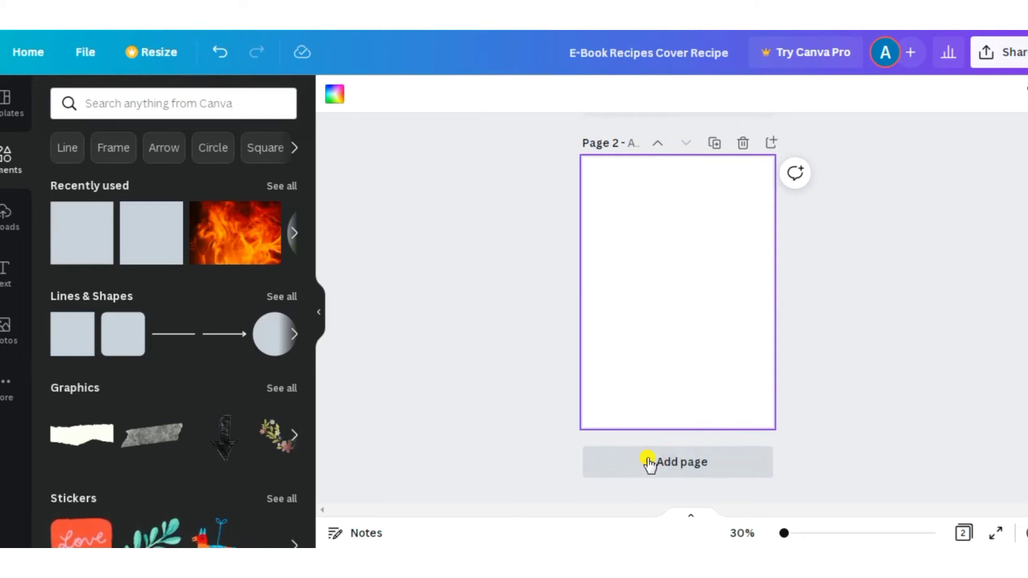
left_click(769, 144)
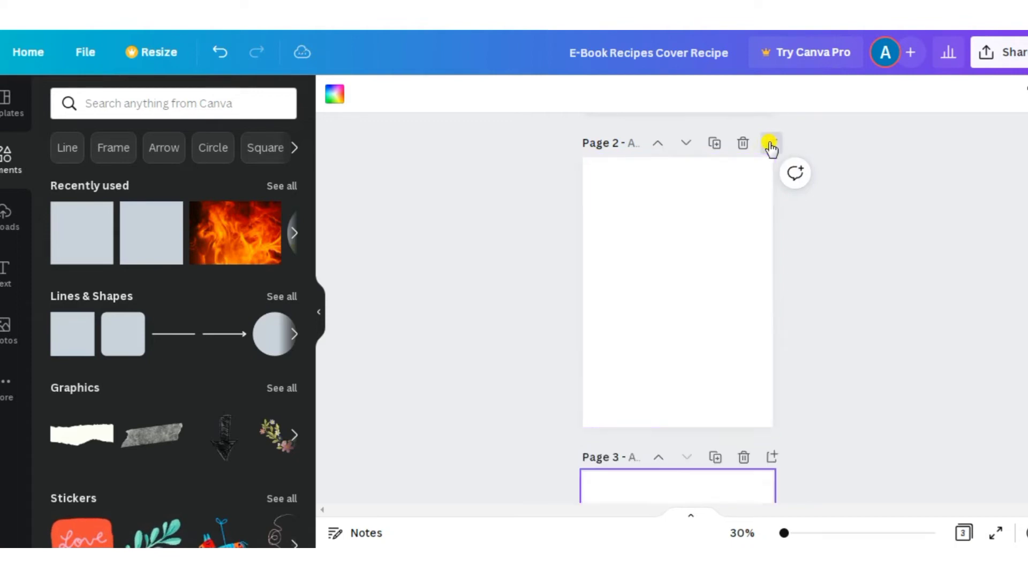
- Try placing a blank page ahead of the cover, and undo the reordering
left_click(658, 143)
left_click(658, 143)
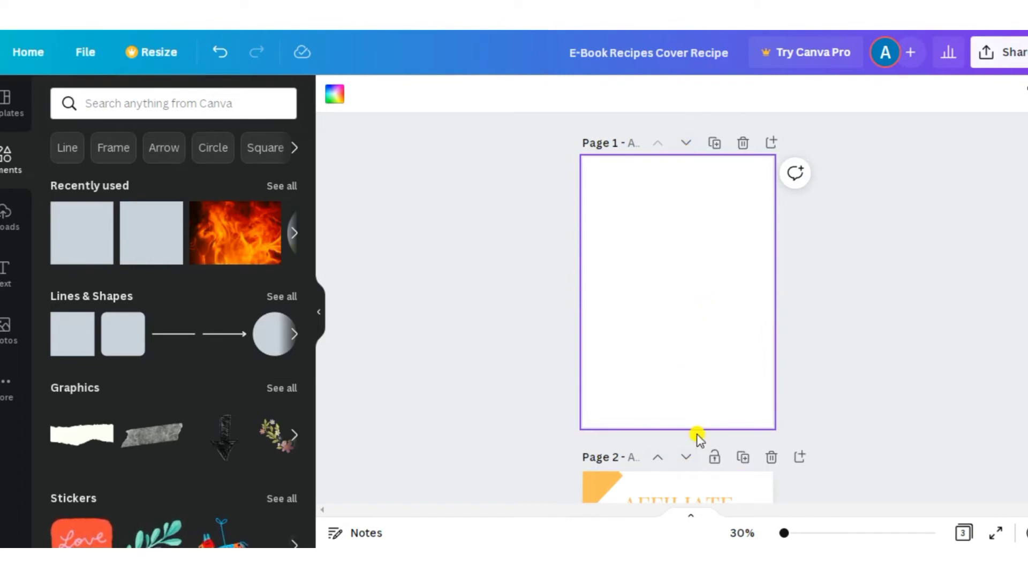
key("ctrl+z")
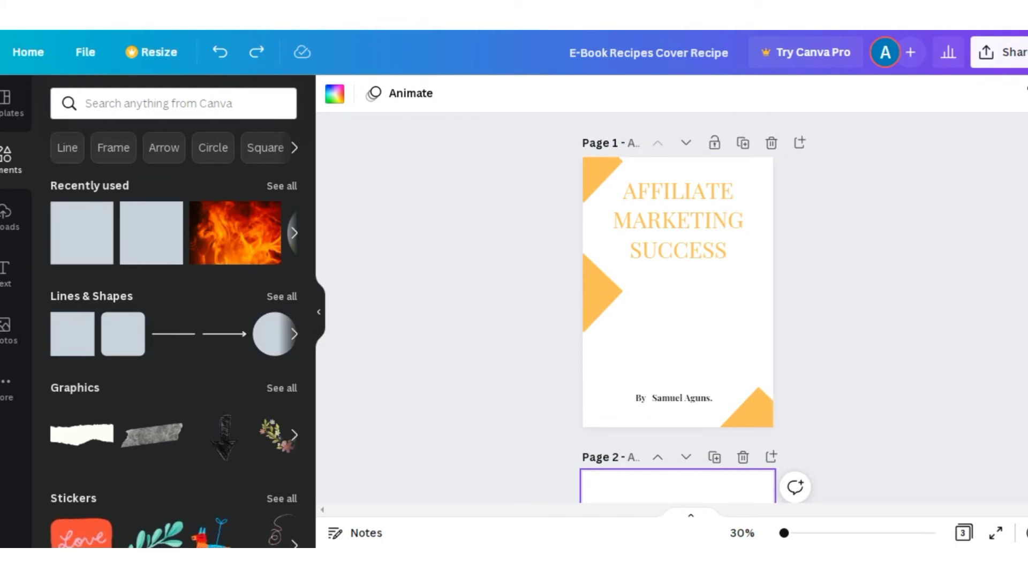
- Add a subheading text box to the blank page 2 and paste the table of contents text into it
scroll(677, 311, "down", 6)
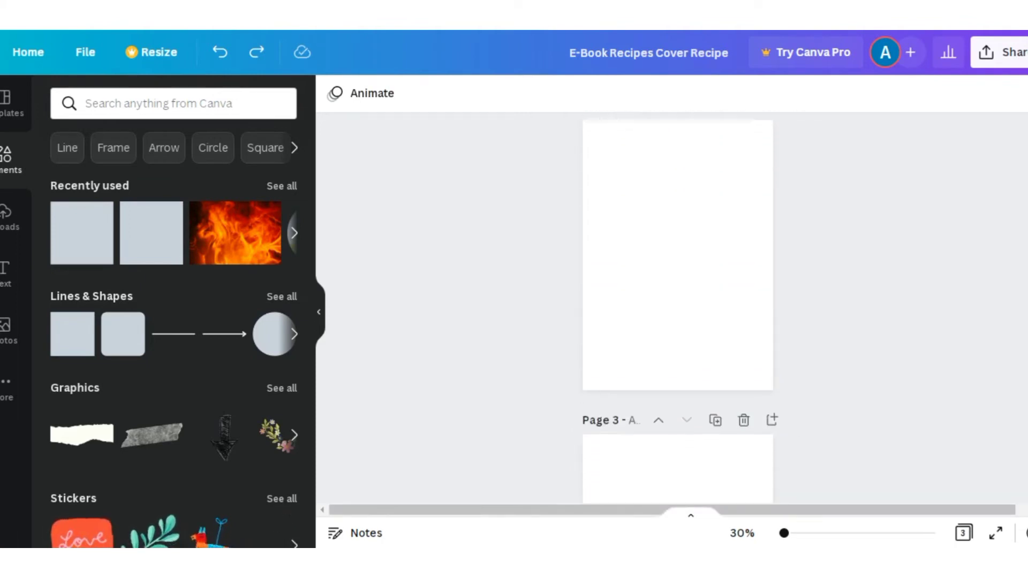
scroll(677, 310, "down", 1)
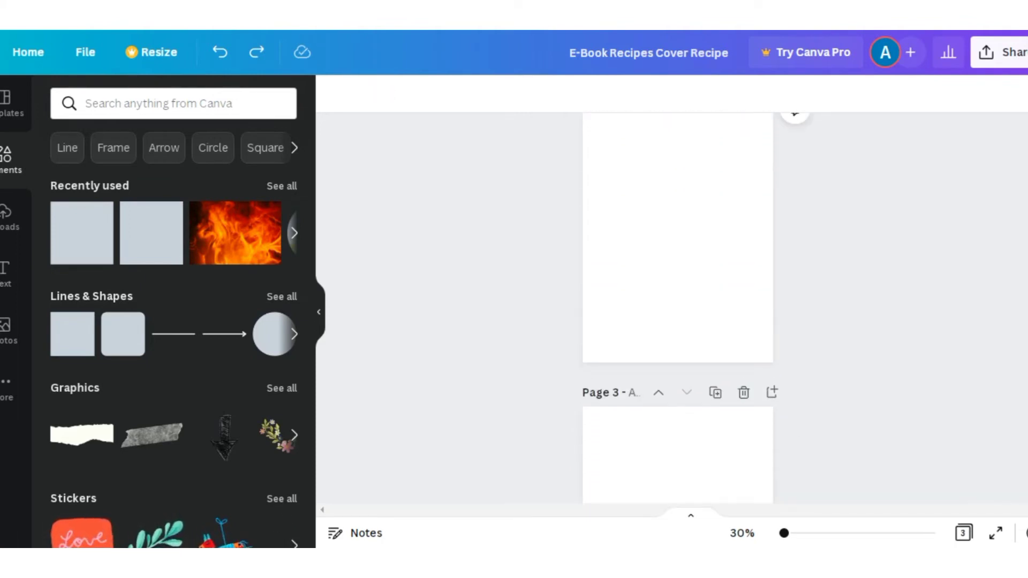
scroll(677, 310, "up", 3)
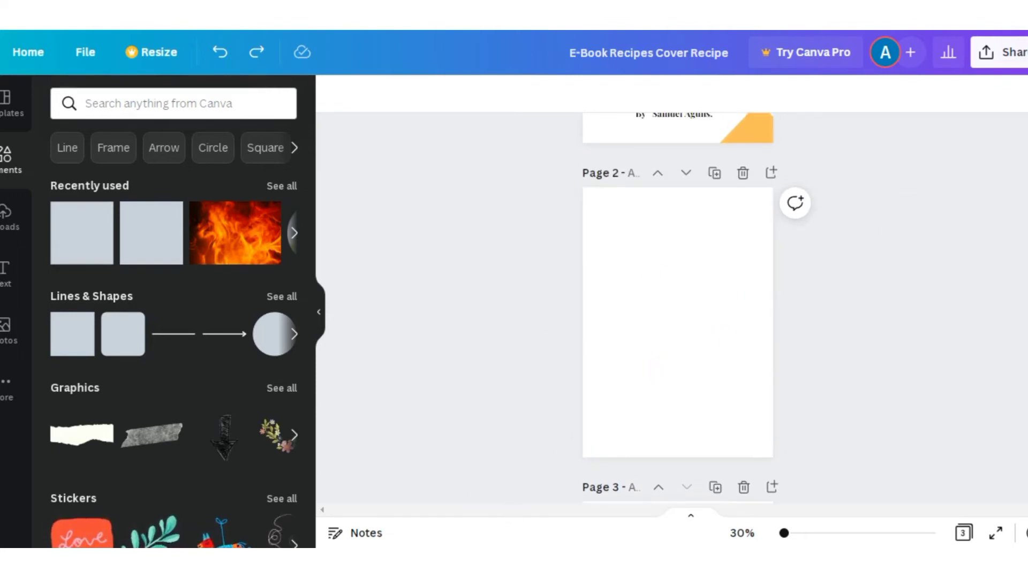
left_click(651, 271)
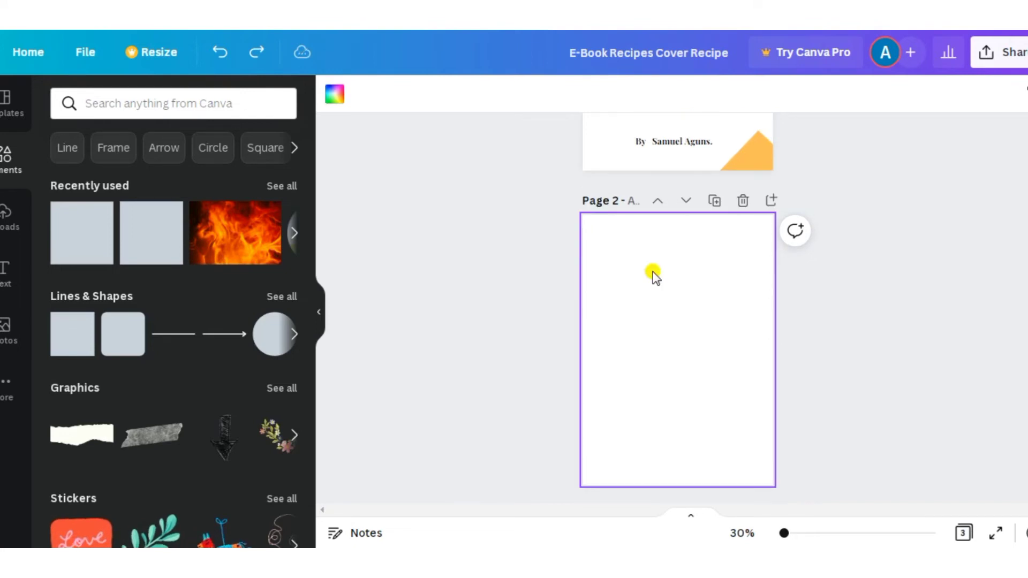
left_click(4, 261)
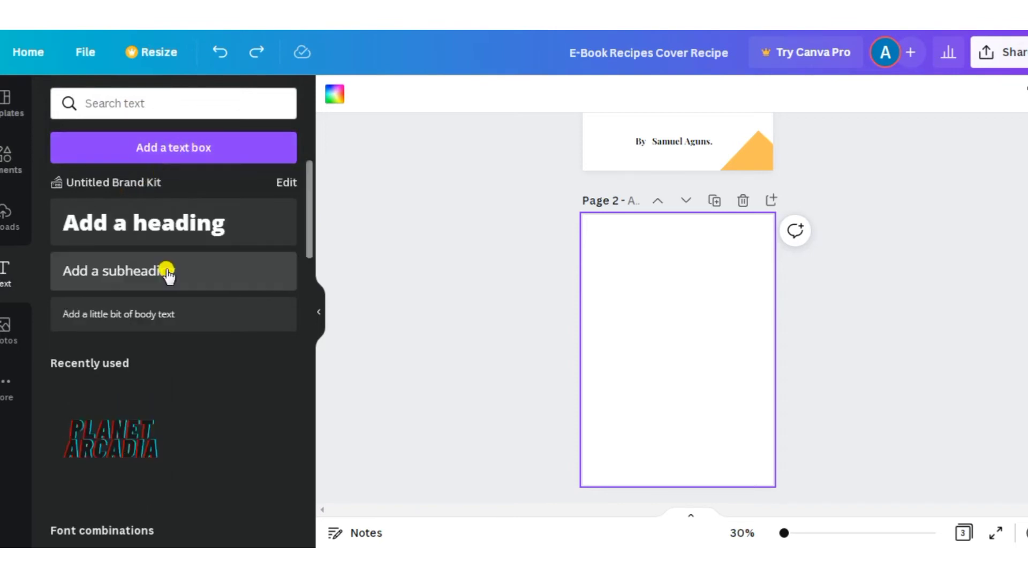
left_click(166, 272)
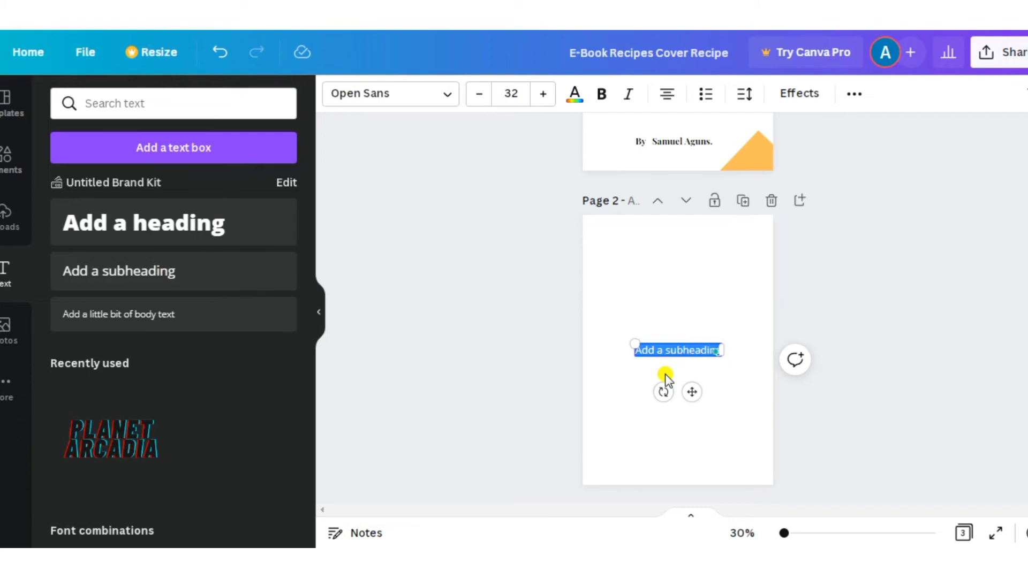
key("BackSpace")
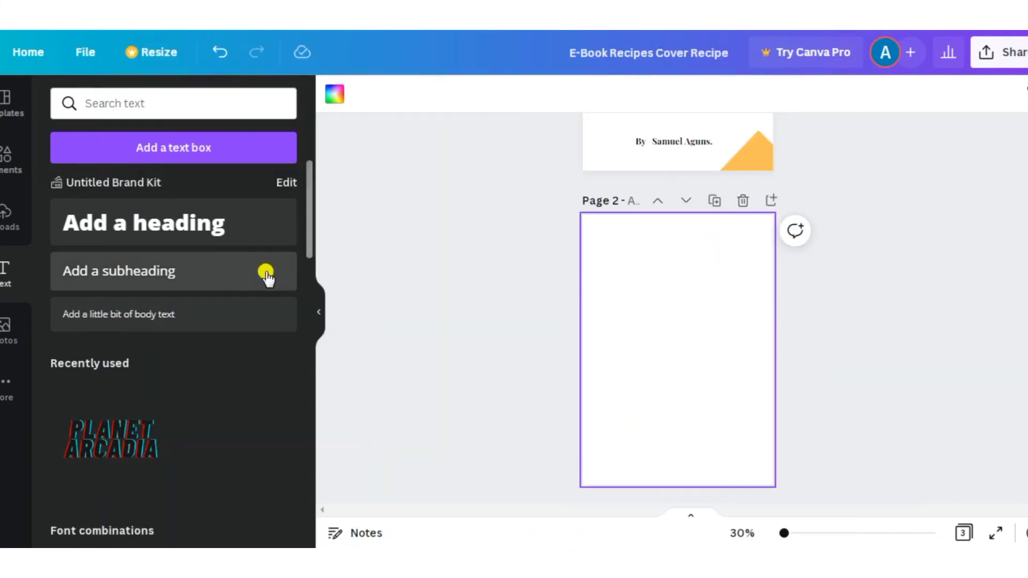
left_click(267, 274)
key("ctrl+v")
- Shrink the pasted table of contents to a font size of about 27.3 and move it up on page 2
scroll(684, 364, "down", 5)
scroll(683, 365, "up", 5)
left_click_drag(683, 364, 684, 253)
left_click_drag(772, 235, 745, 364)
left_click_drag(674, 386, 688, 245)
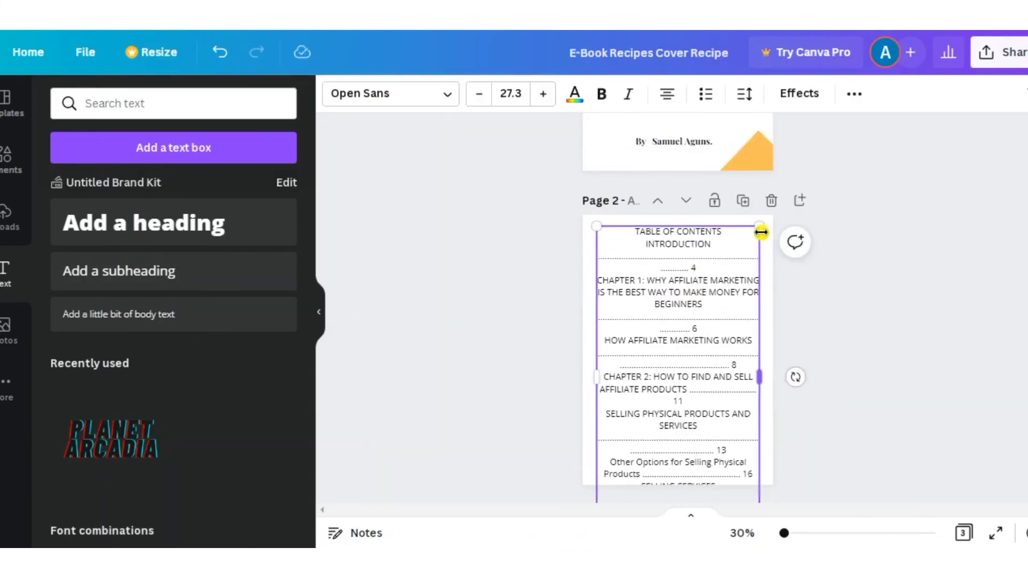
- Shrink the table of contents to a font size of about 15.3, position it within page 2 and widen its box slightly
left_click_drag(759, 227, 687, 358)
left_click_drag(645, 412, 656, 318)
left_click_drag(699, 349, 757, 360)
left_click_drag(736, 384, 730, 381)
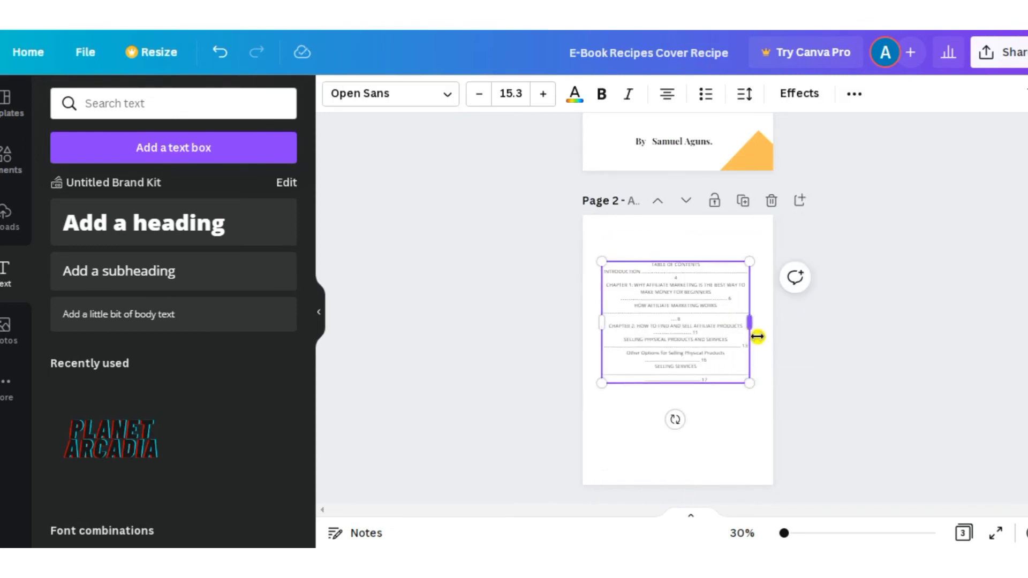
left_click_drag(752, 322, 756, 323)
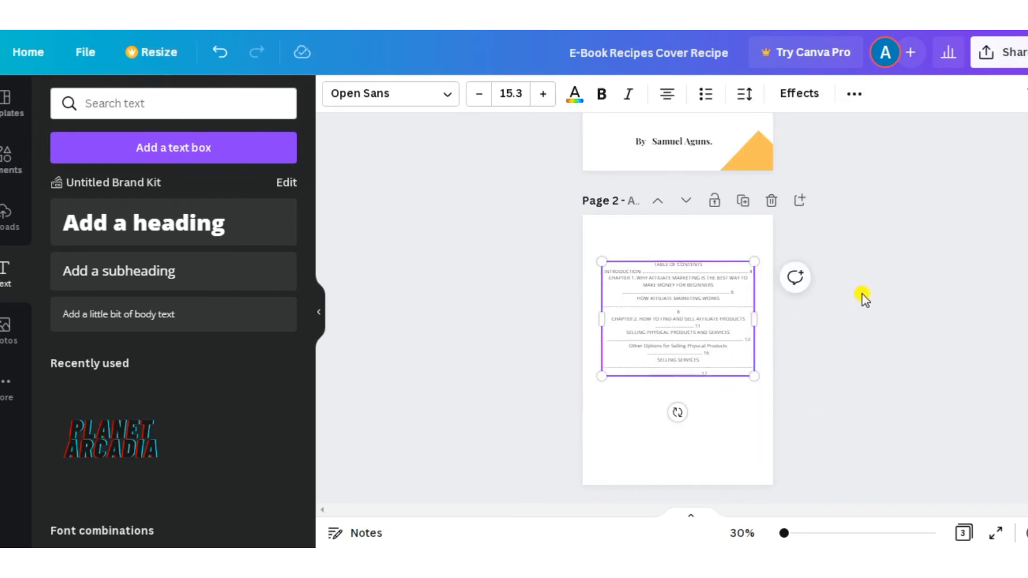
left_click(866, 288)
left_click(724, 350)
left_click(707, 357)
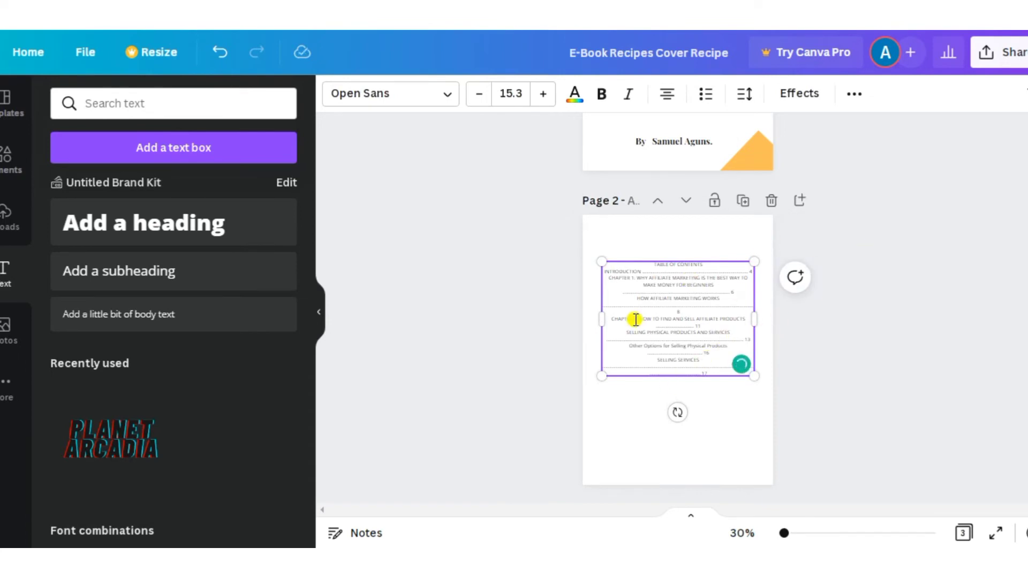
left_click(798, 315)
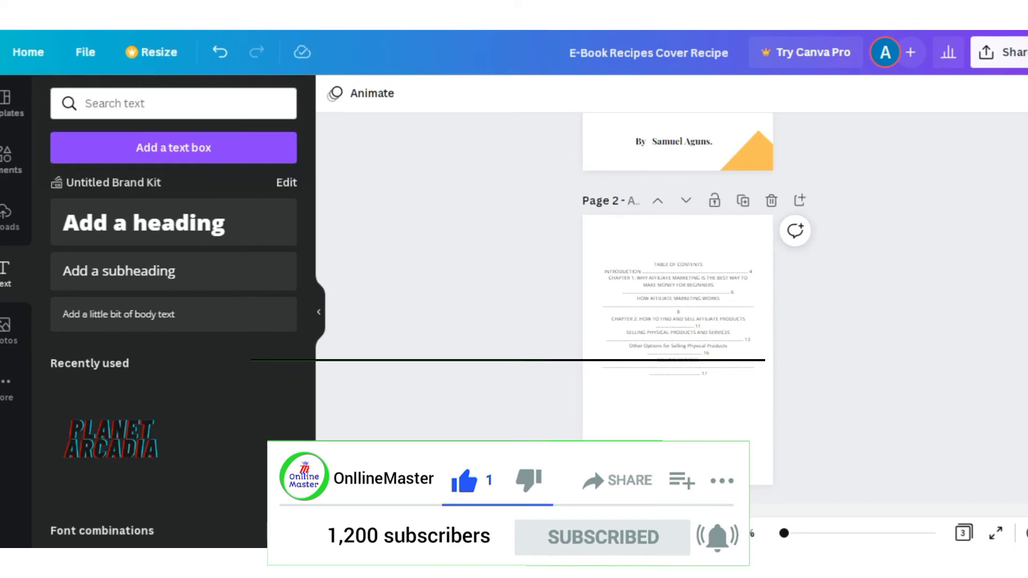
- Switch to Adobe Reader and look through the content following the table of contents in How to Succeed in Affiliate Marketing.pdf
scroll(677, 321, "down", 5)
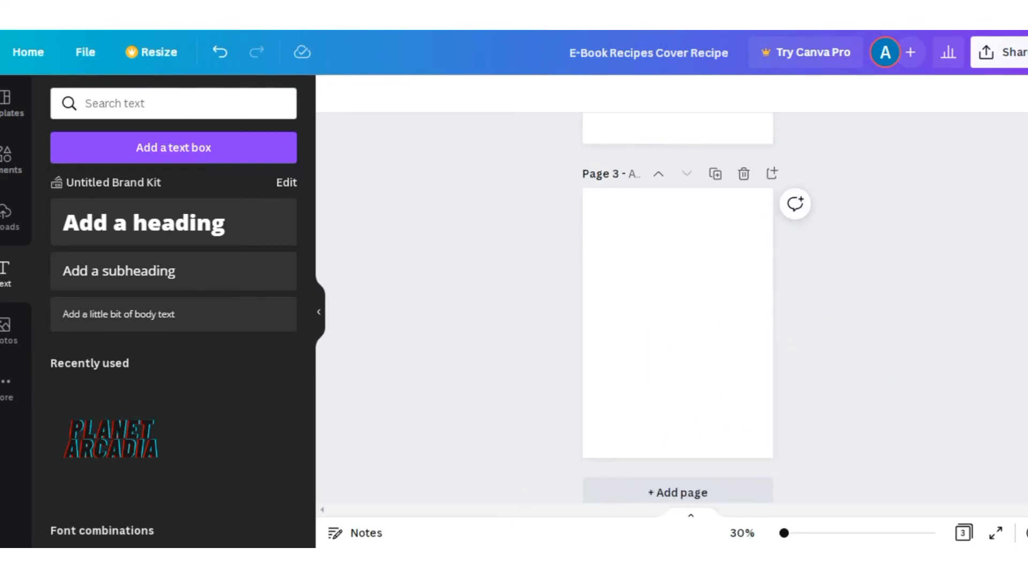
left_click(497, 562)
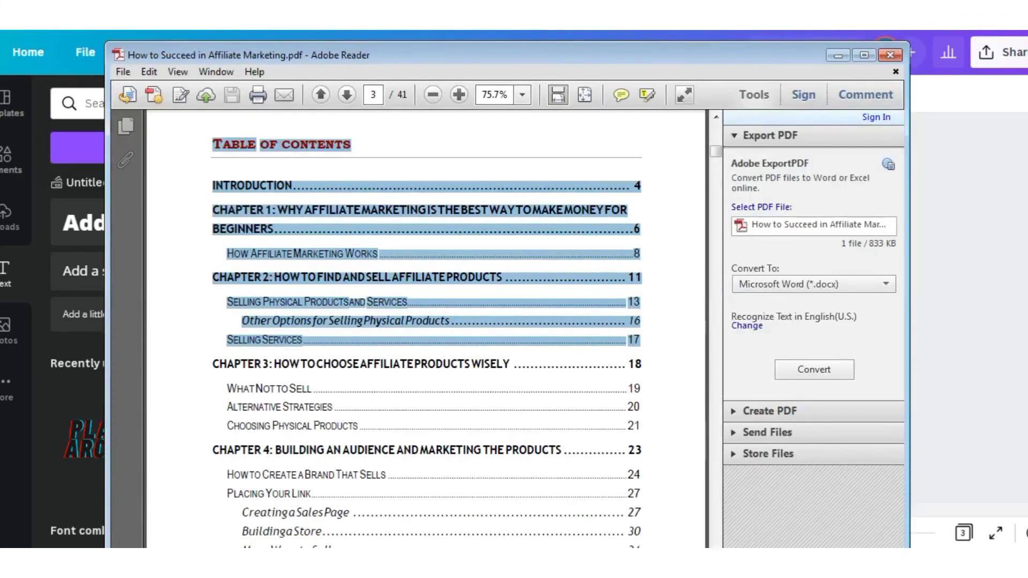
left_click(716, 413)
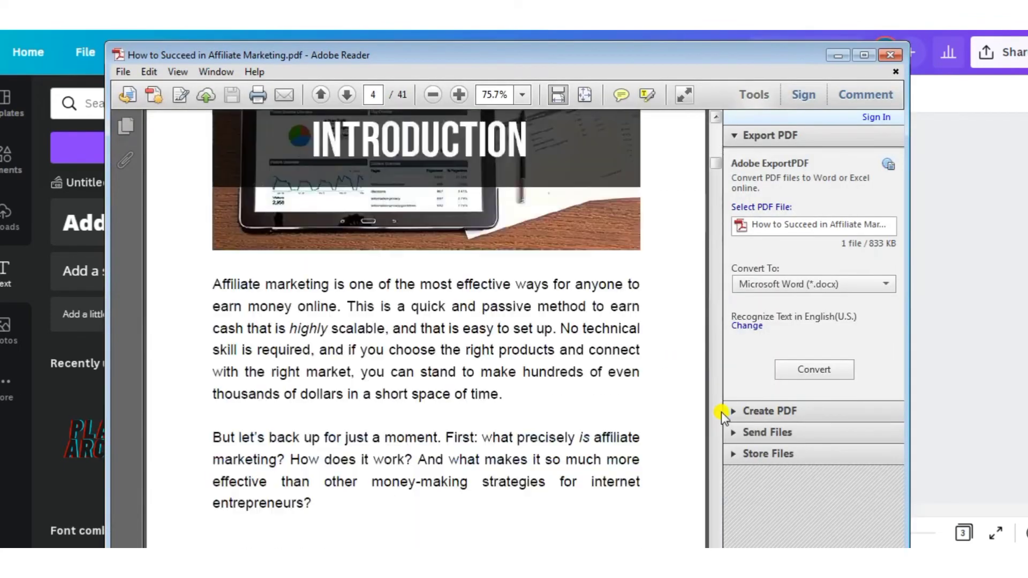
left_click(717, 412)
left_click(716, 227)
left_click(714, 217)
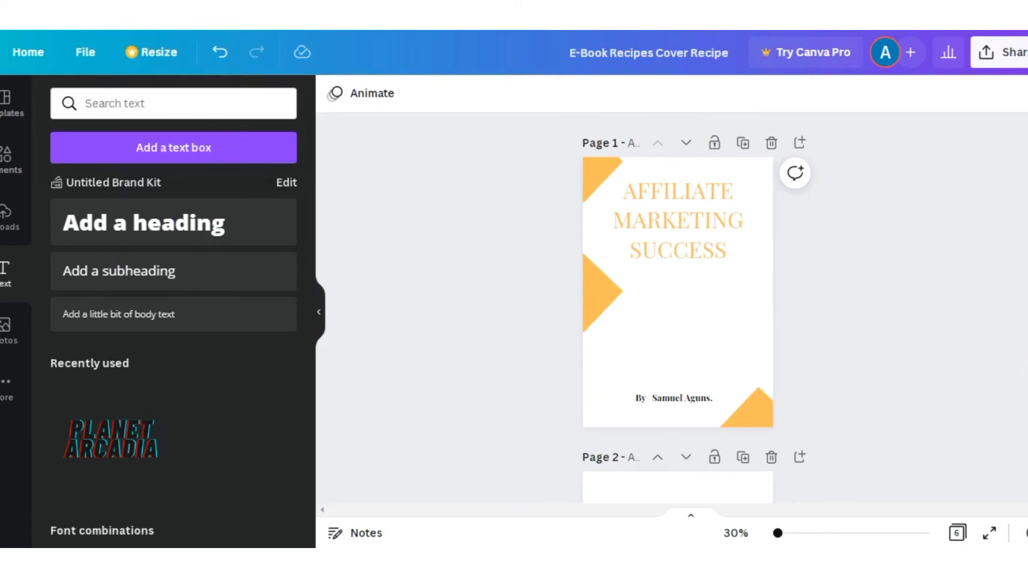
- Return to Canva and review the e-book's pages from the cover through page 6
scroll(1025, 329, "down", 15)
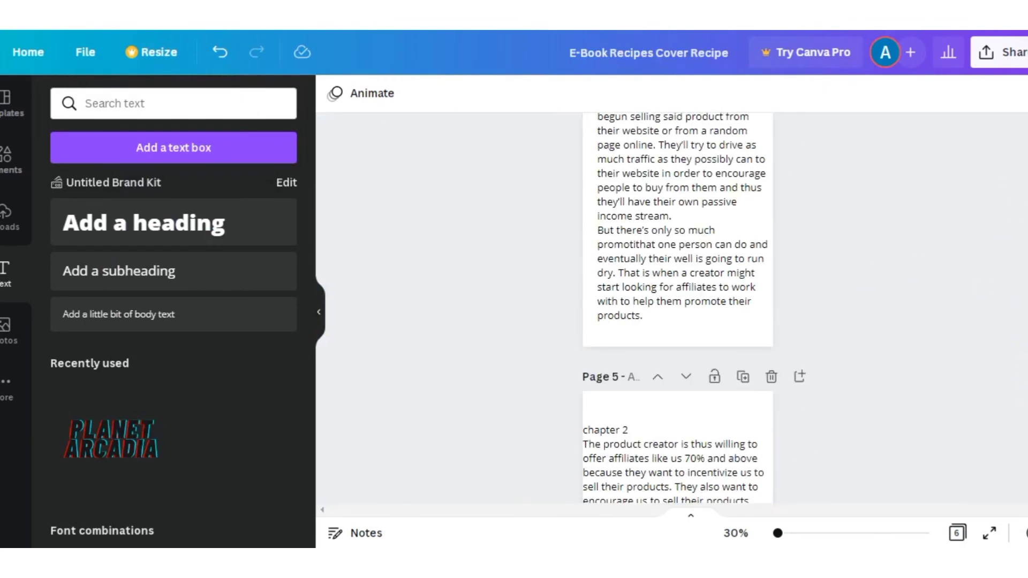
scroll(1025, 329, "up", 15)
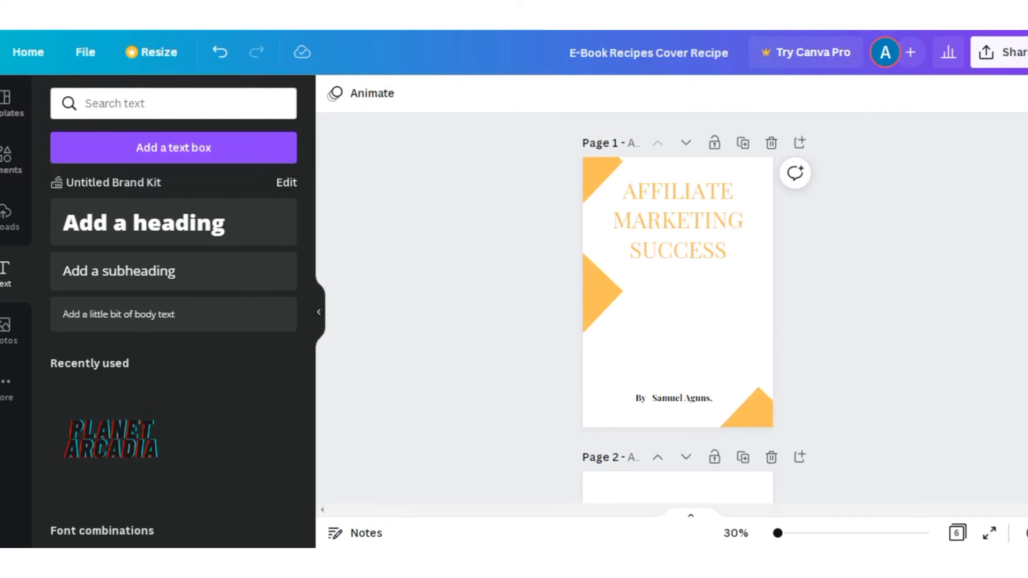
scroll(1017, 198, "down", 5)
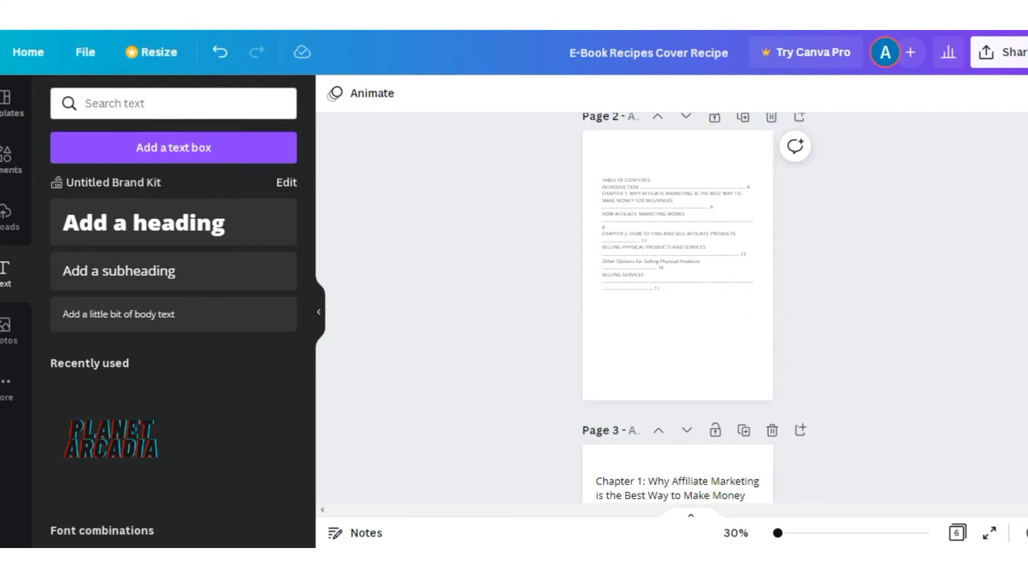
scroll(677, 308, "down", 5)
scroll(677, 307, "down", 5)
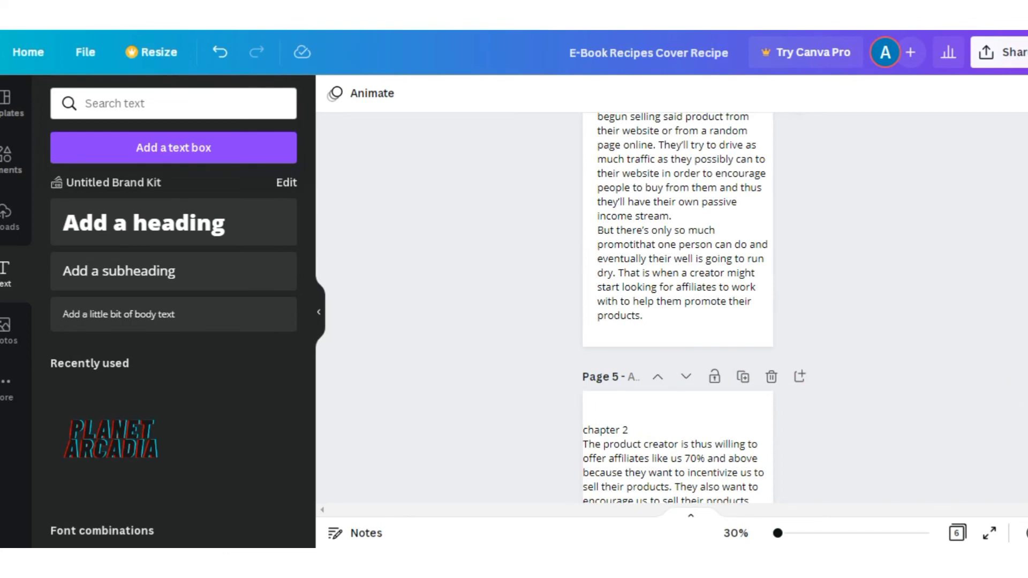
scroll(677, 308, "down", 5)
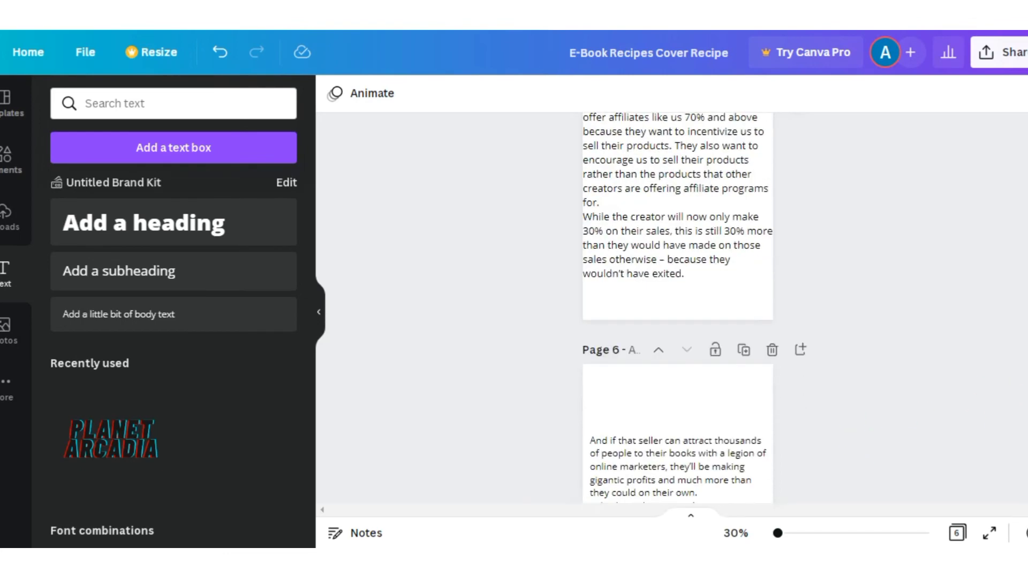
scroll(677, 308, "down", 3)
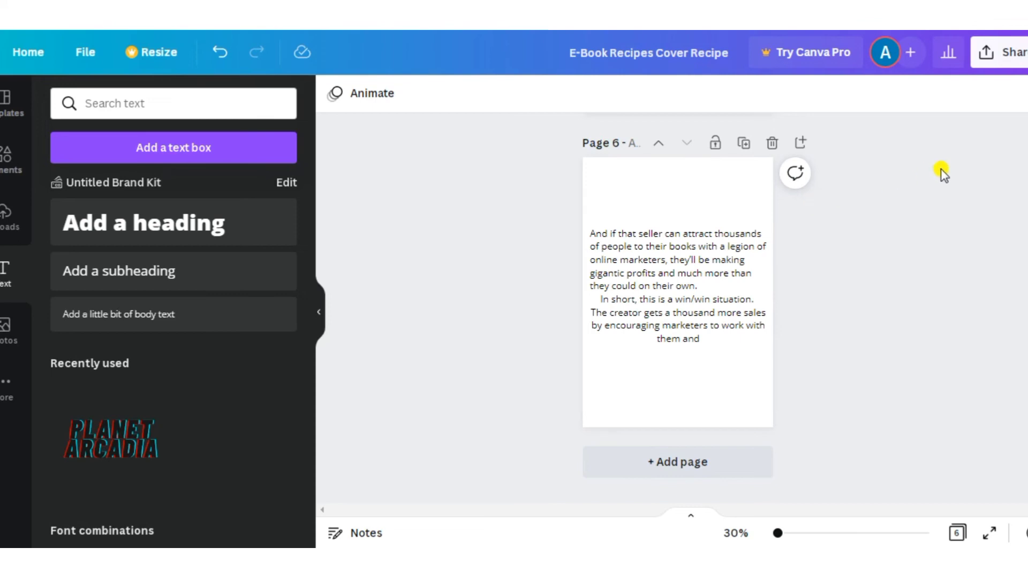
- Left-align the body text on page 6
left_click(693, 297)
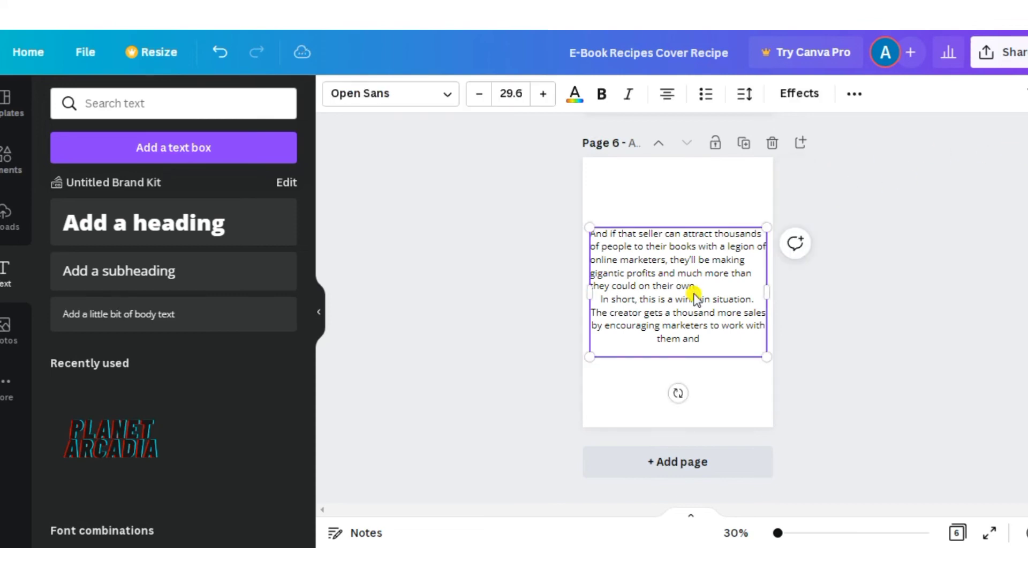
left_click(664, 96)
left_click(662, 101)
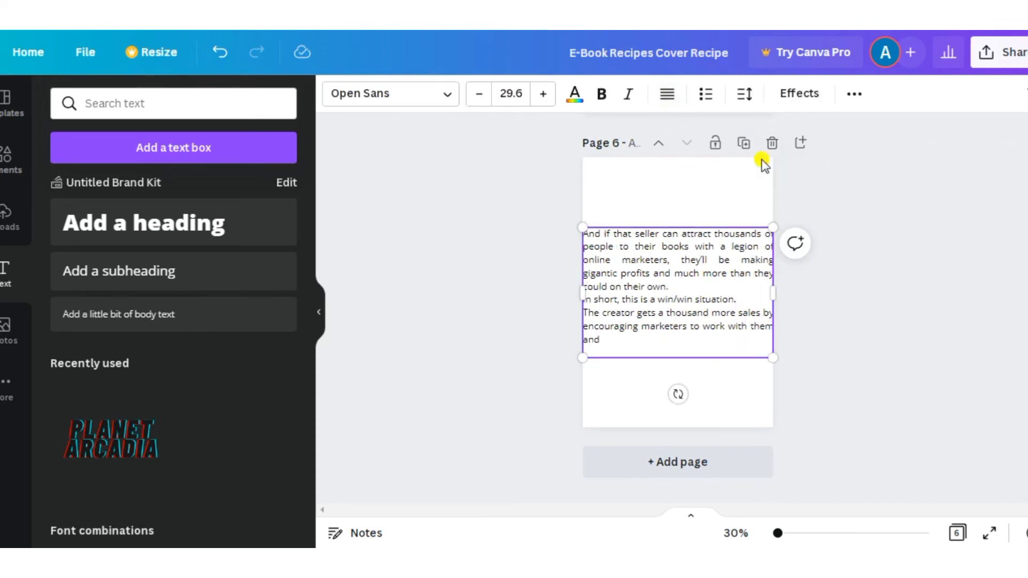
left_click(667, 99)
left_click(821, 206)
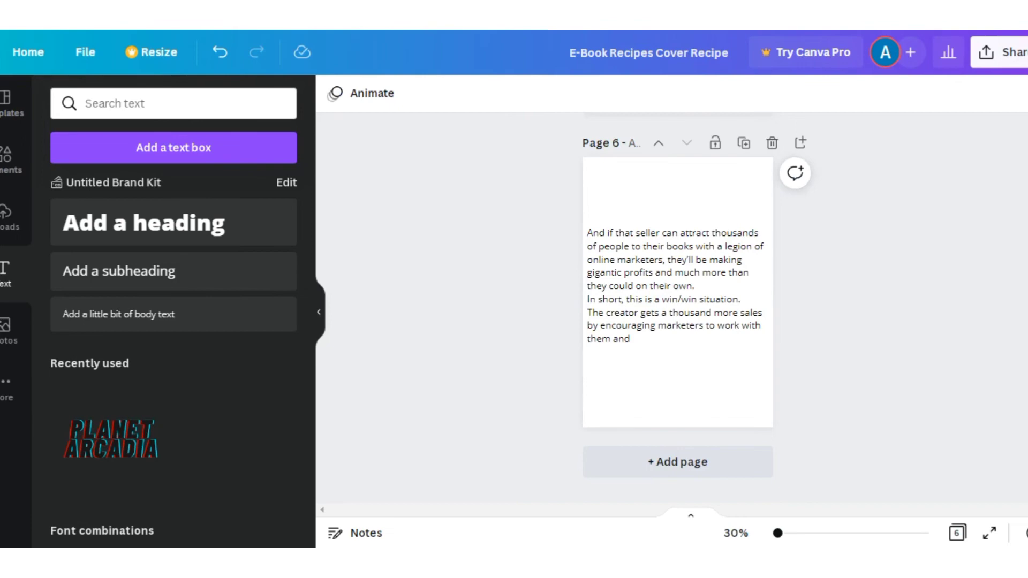
- Review the finished e-book once more from the cover through the table of contents and chapters to page 6
scroll(677, 310, "up", 15)
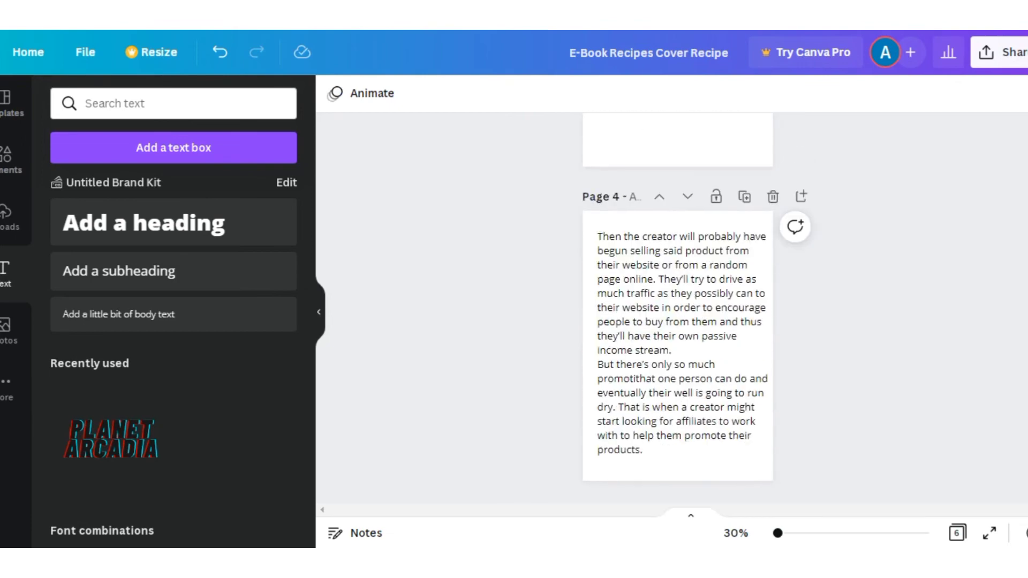
scroll(677, 311, "up", 10)
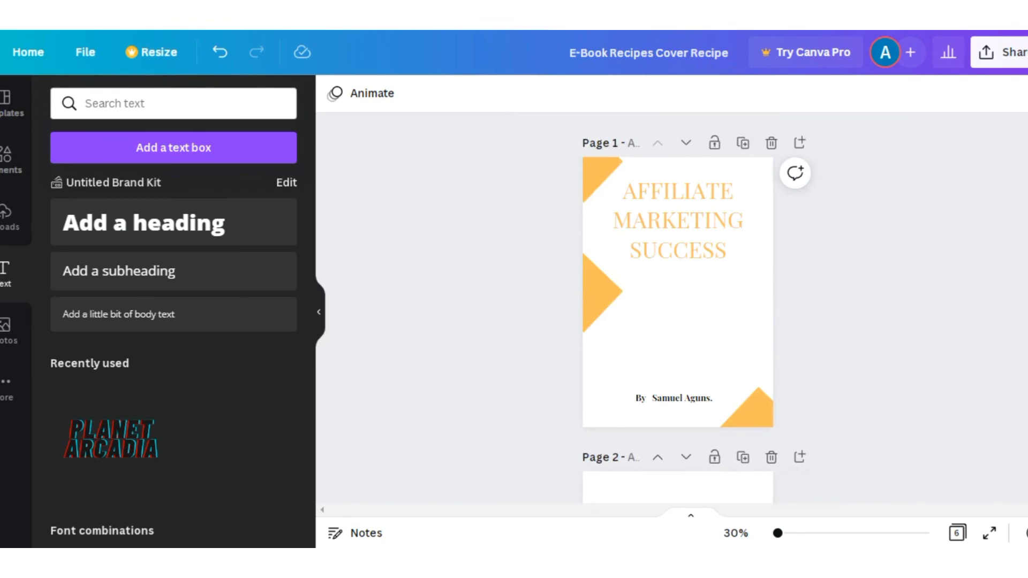
scroll(677, 310, "down", 5)
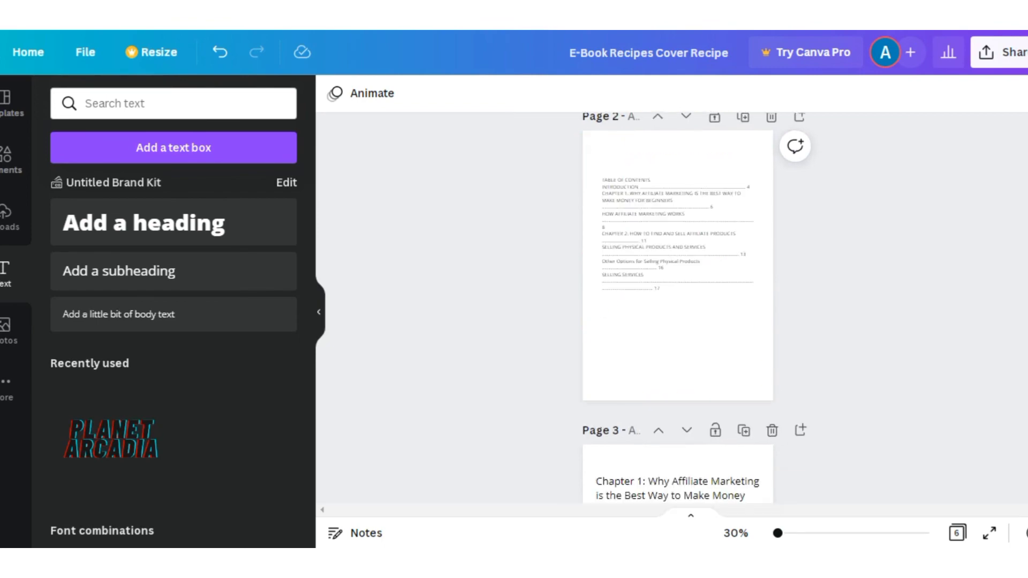
scroll(677, 310, "down", 15)
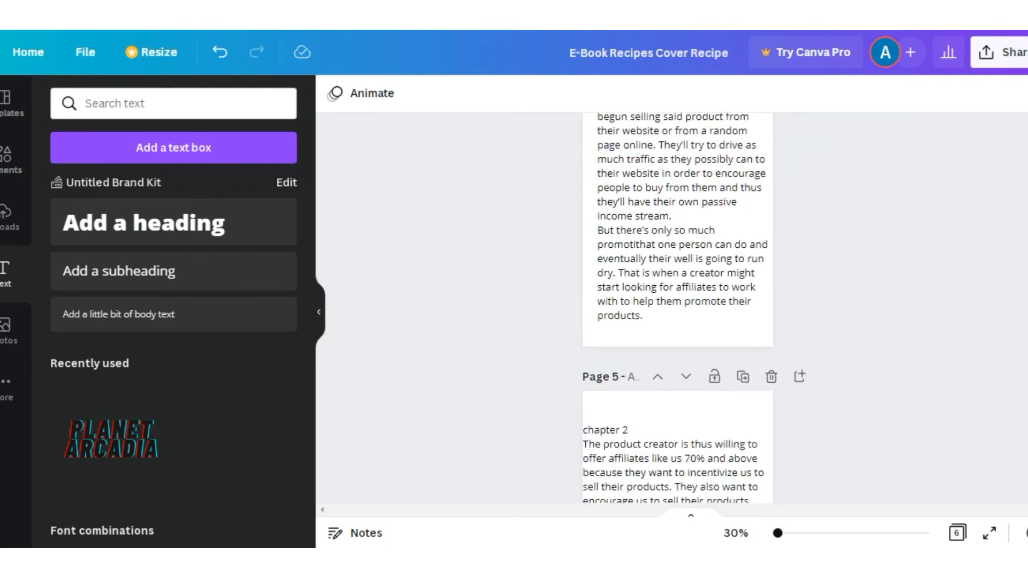
scroll(677, 310, "down", 4)
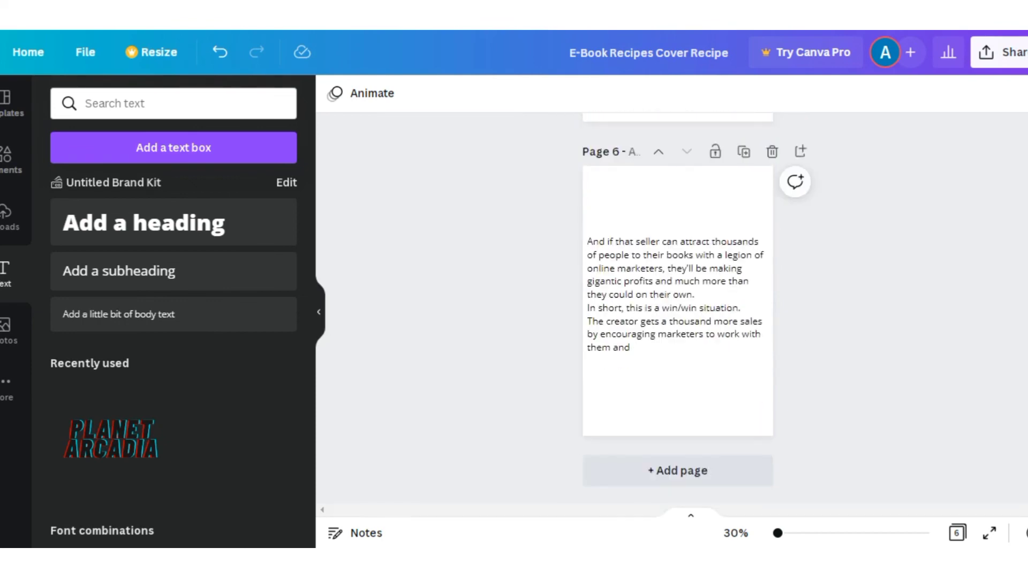
- Open the design's download settings and check the page selection to make sure pages 1–6 are all included
left_click(987, 58)
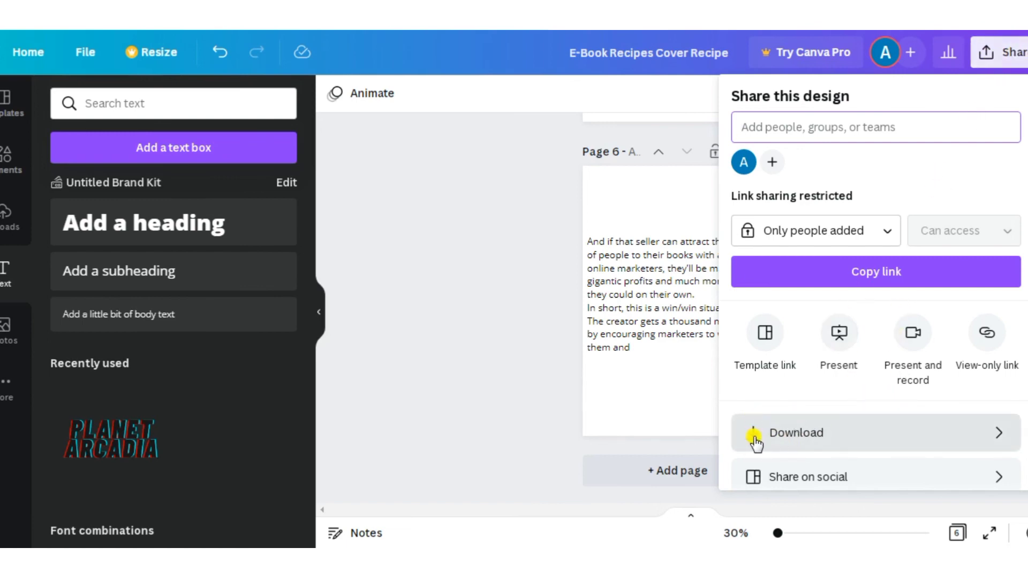
left_click(886, 434)
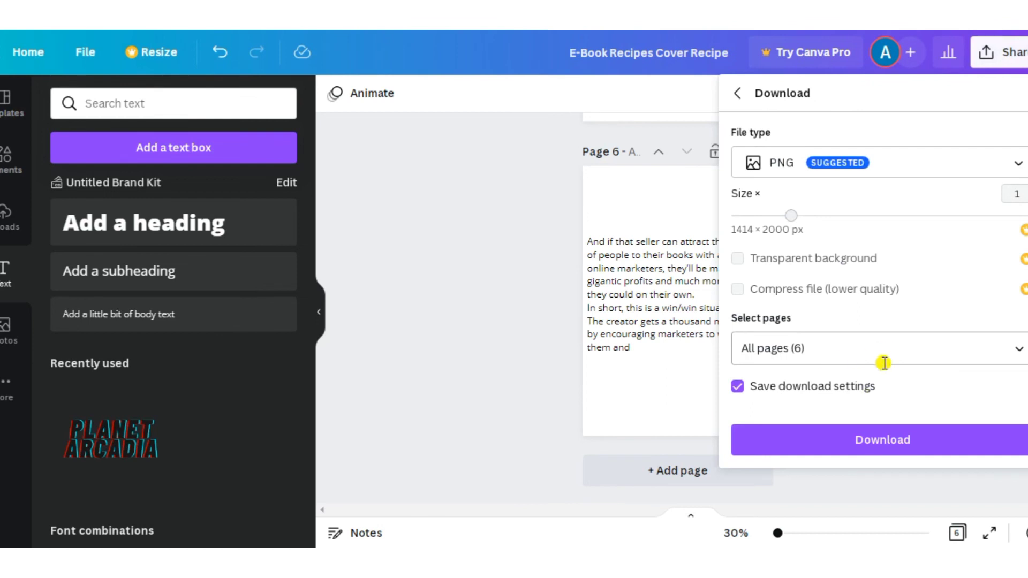
left_click(999, 361)
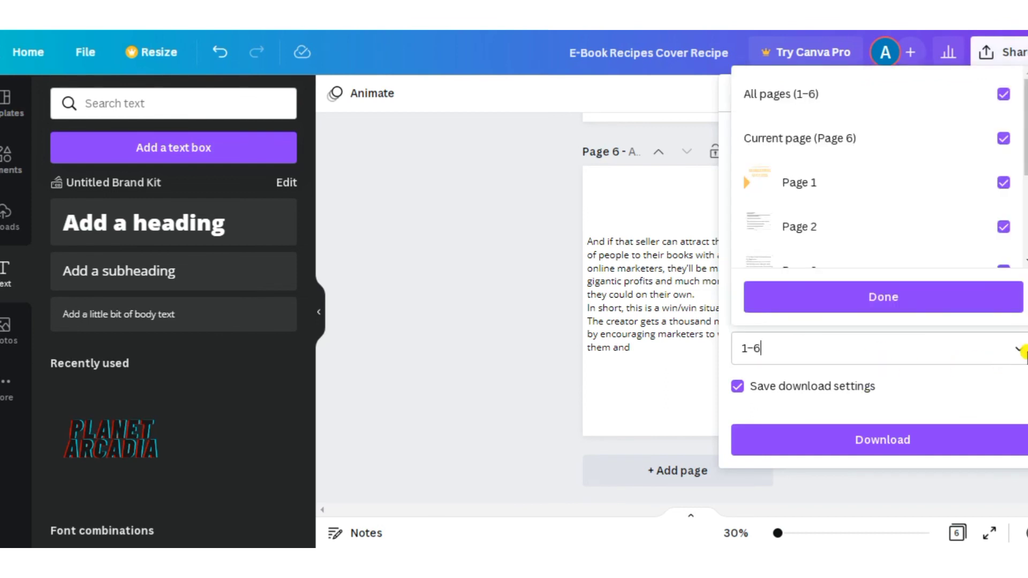
left_click(1019, 349)
left_click(1019, 349)
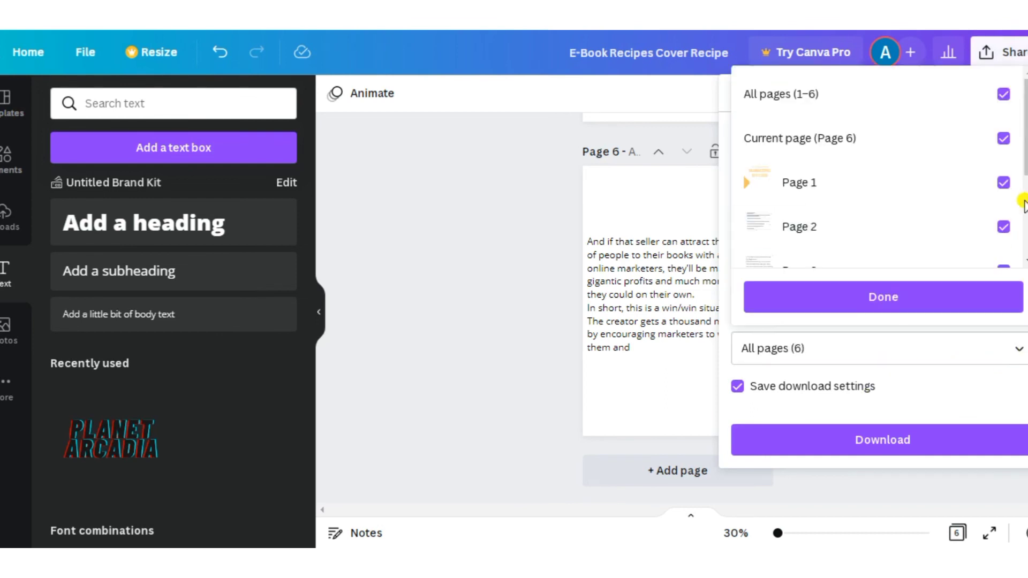
scroll(1024, 252, "down", 3)
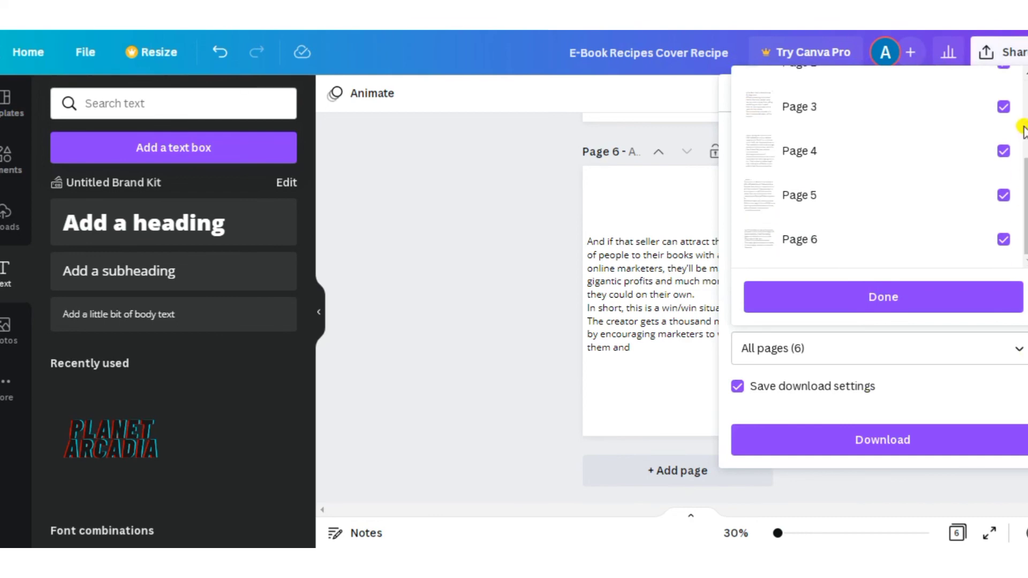
scroll(1024, 128, "up", 3)
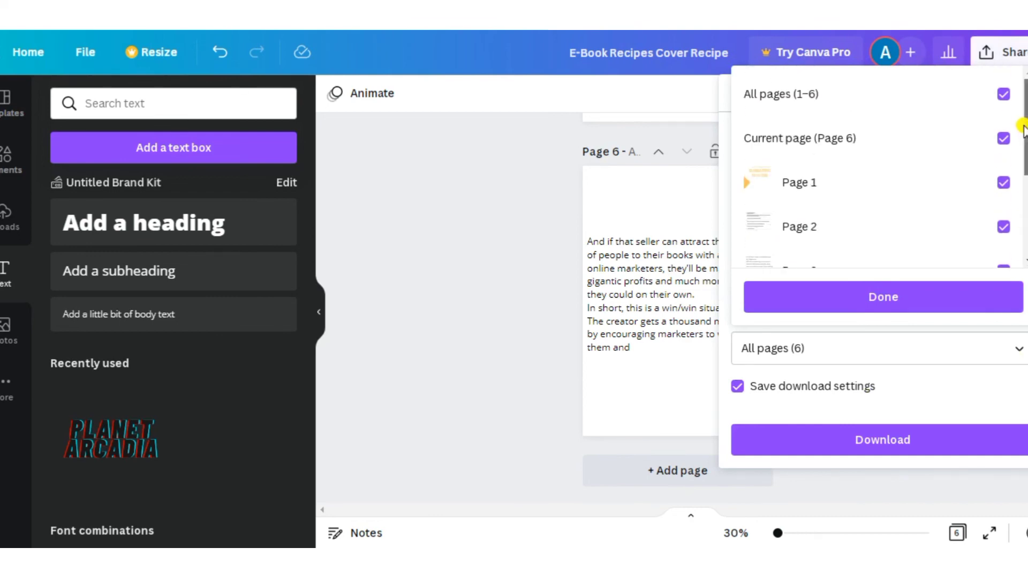
left_click(676, 196)
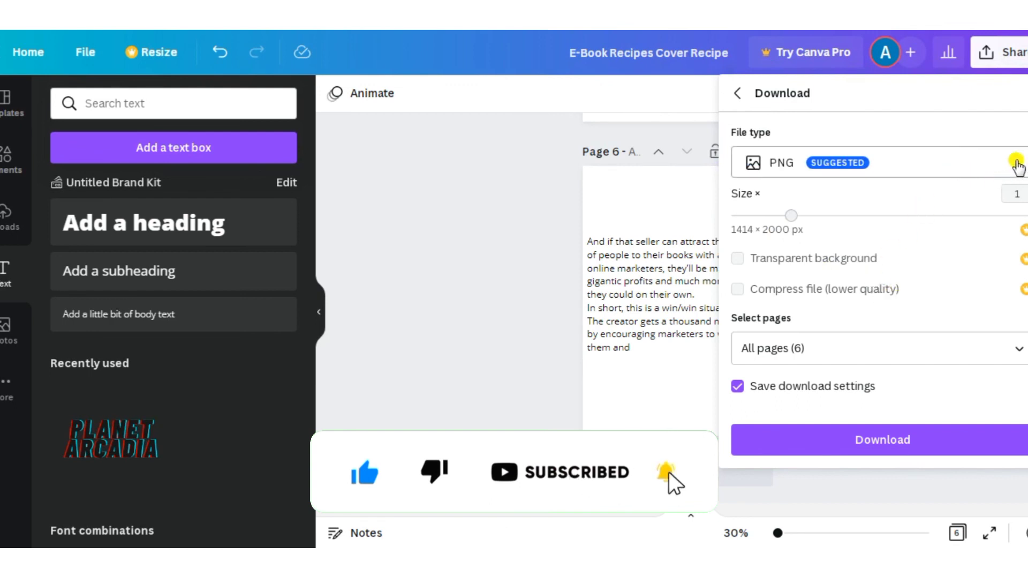
- Set the download file type to PDF Standard and download all pages of the e-book
left_click(943, 168)
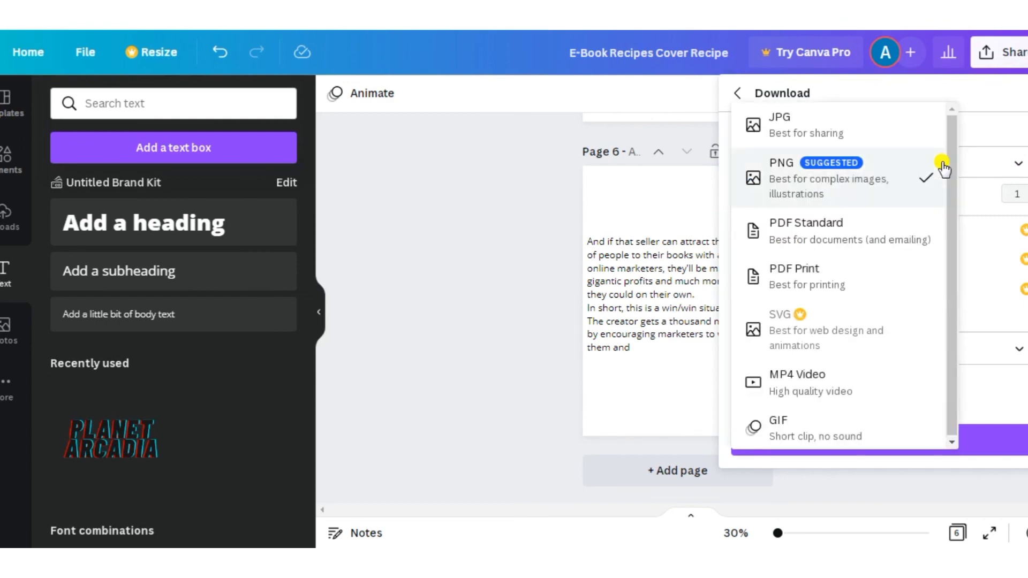
left_click(890, 248)
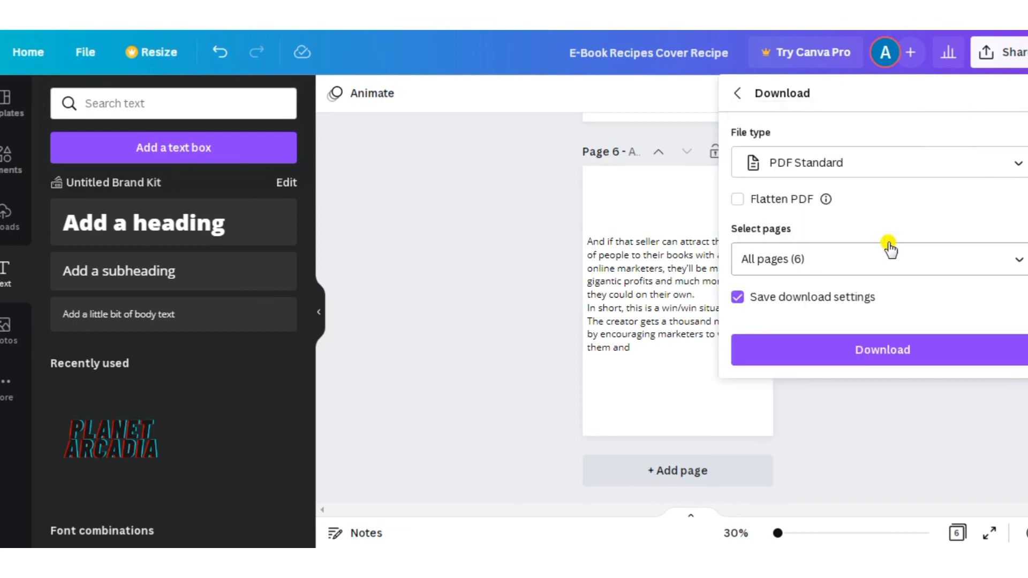
left_click(992, 172)
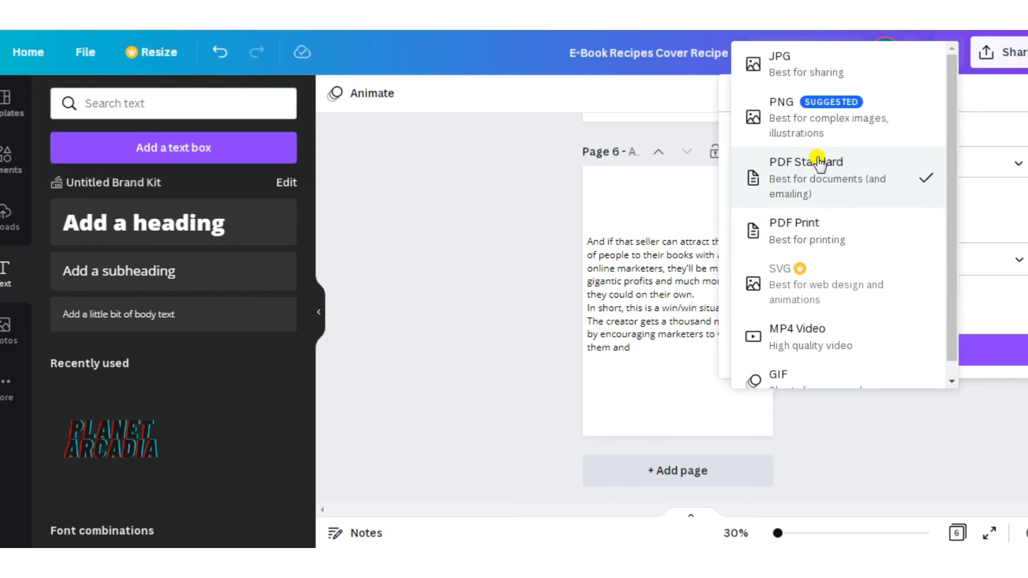
scroll(902, 362, "down", 1)
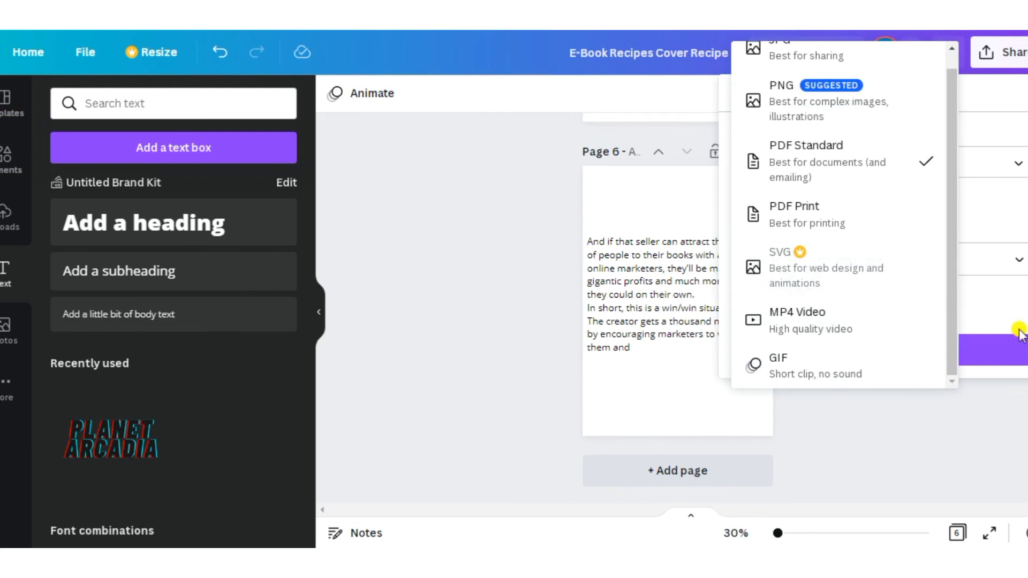
left_click(997, 315)
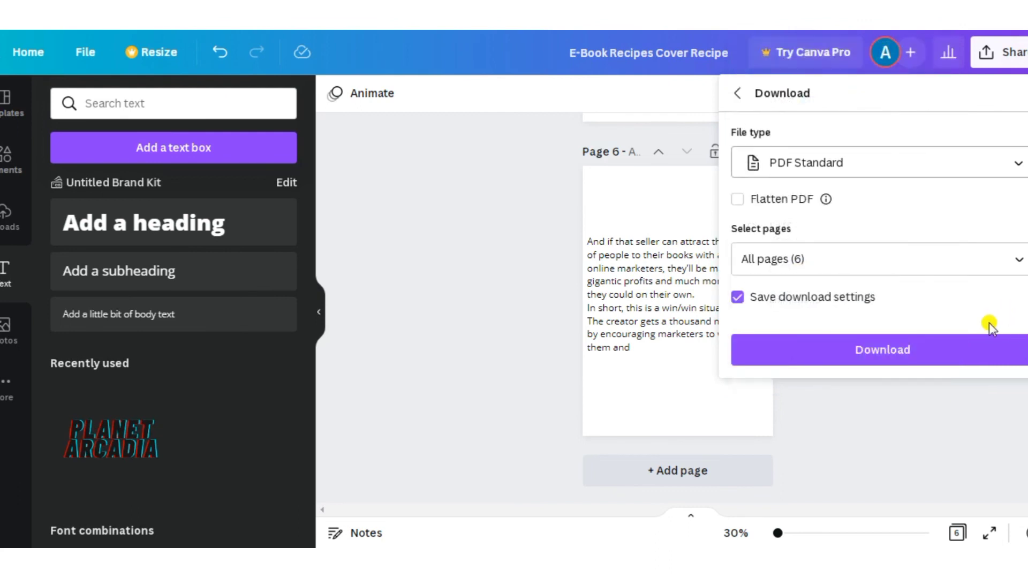
left_click(962, 347)
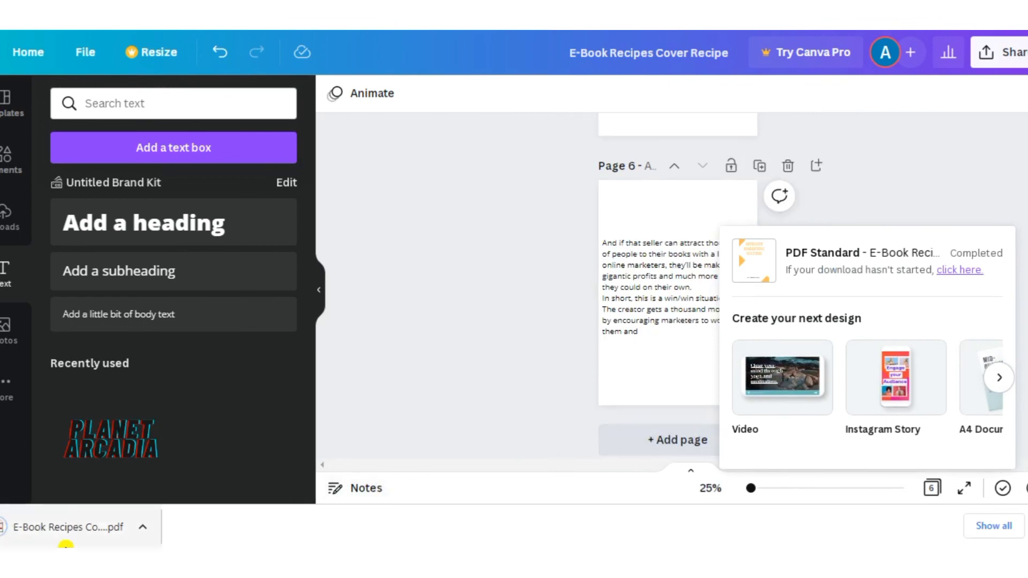
- Open the downloaded e-book PDF in the browser and look through its pages to the end of page 6
left_click(143, 528)
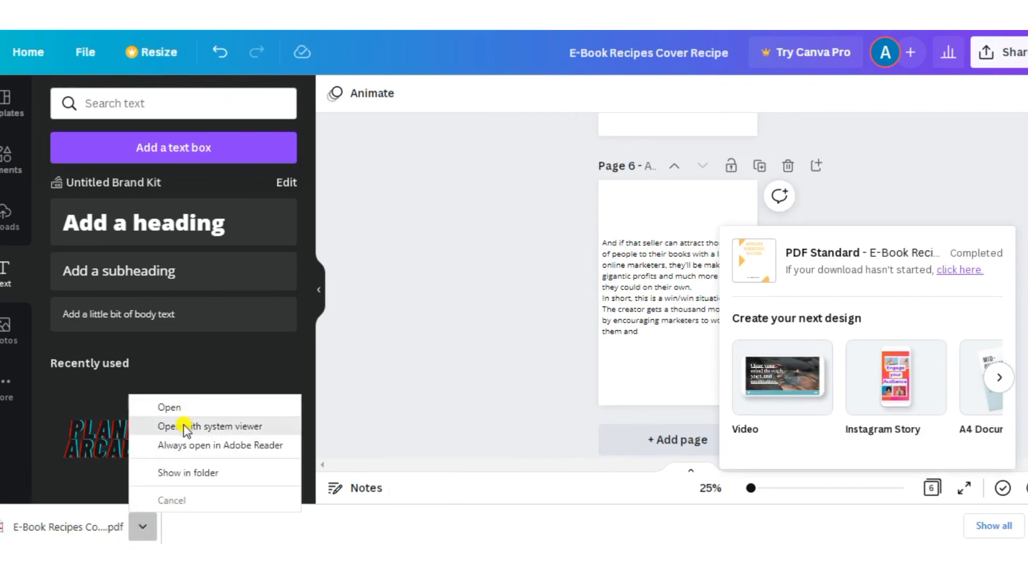
left_click(185, 410)
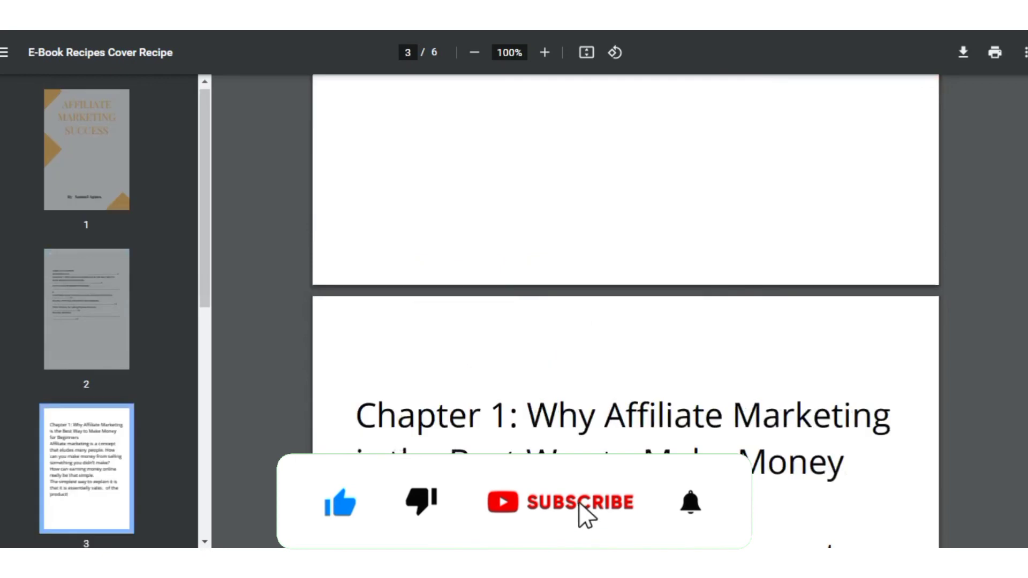
scroll(524, 330, "down", 2)
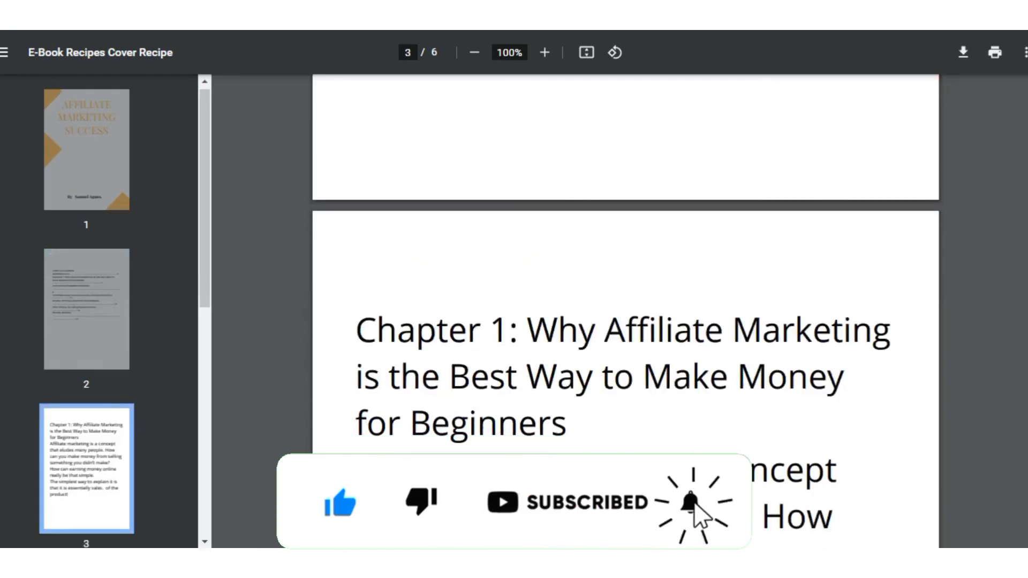
scroll(625, 311, "down", 20)
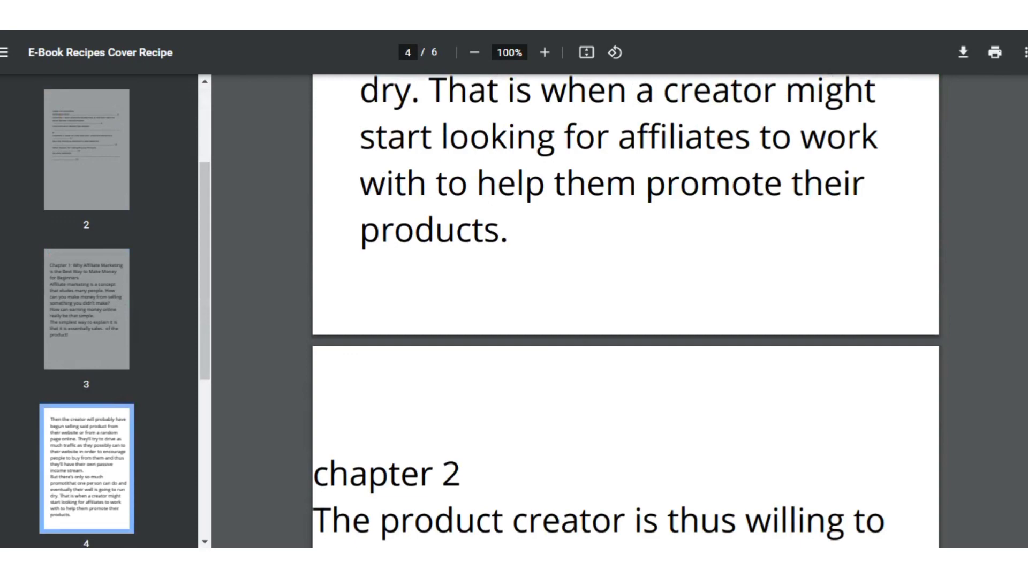
scroll(625, 310, "down", 20)
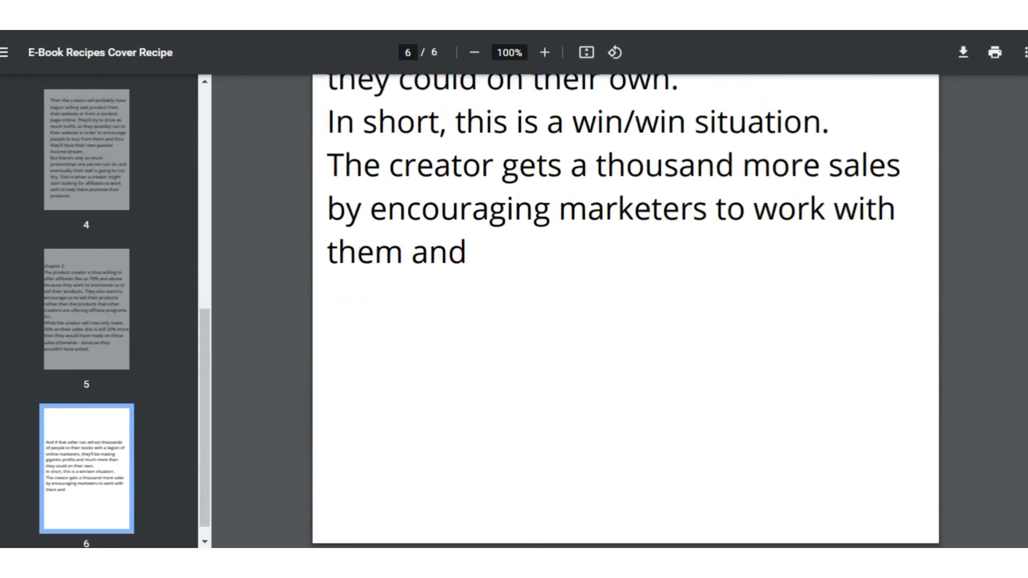